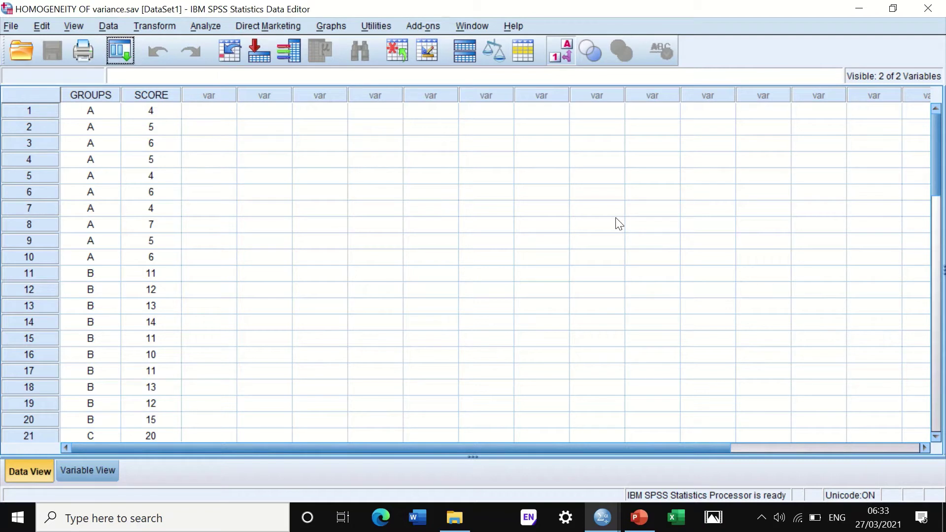
Look over the data, then choose Overlay Scatter from Graphs > Legacy Dialogs > Scatter/Dot
scroll(227, 214, down, 9)
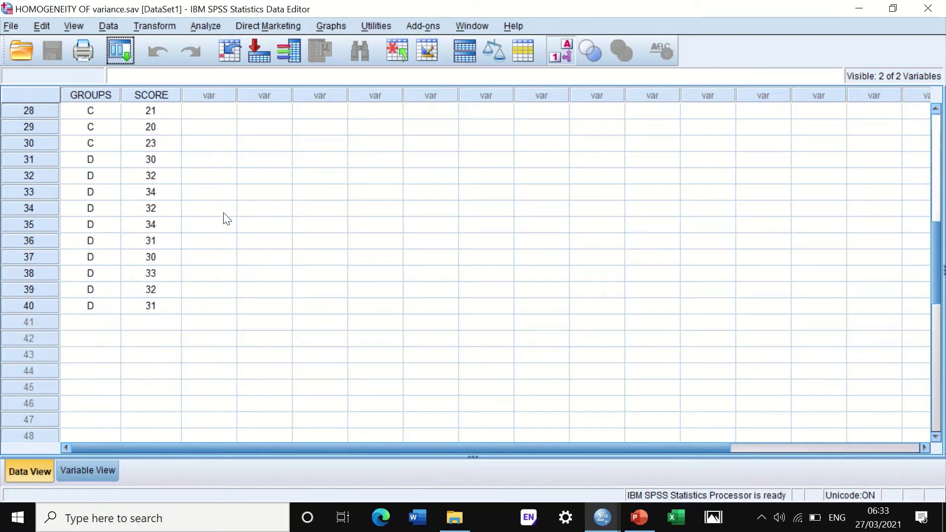
scroll(226, 219, up, 4)
scroll(226, 219, down, 3)
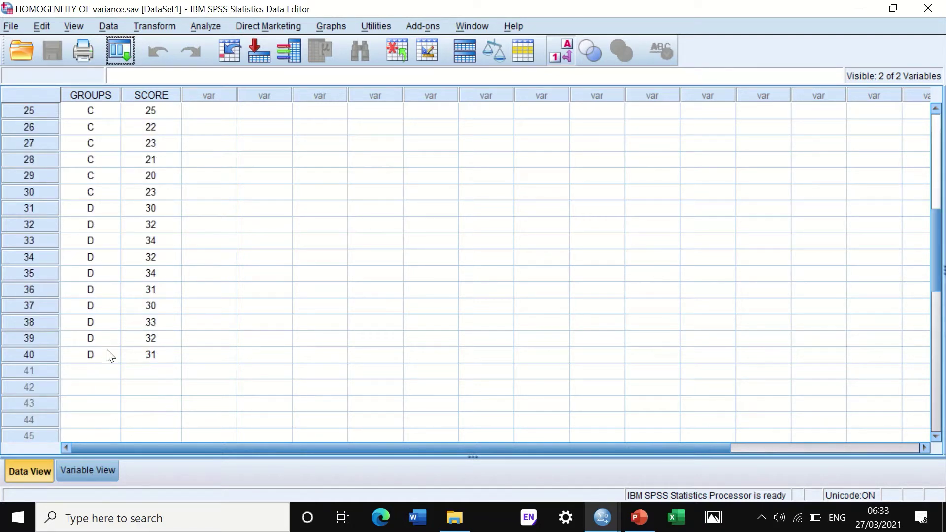
scroll(141, 305, up, 5)
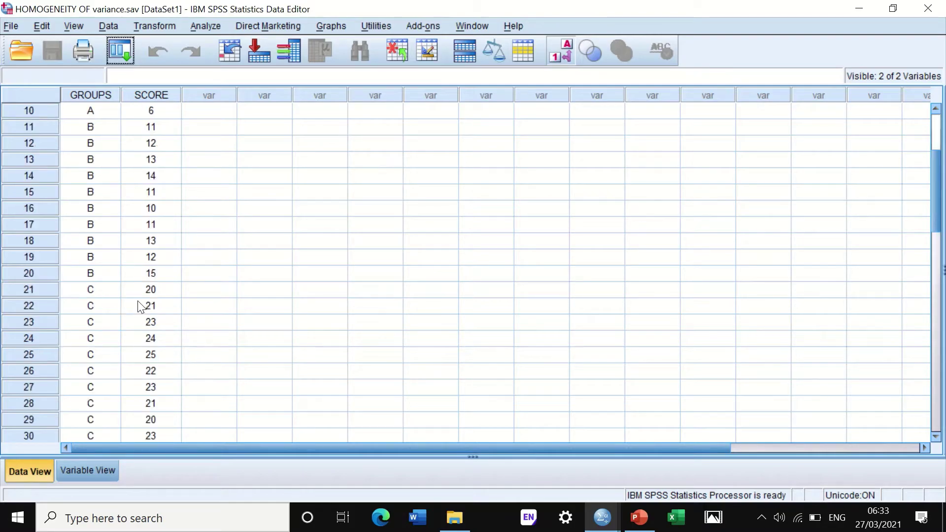
scroll(140, 305, up, 3)
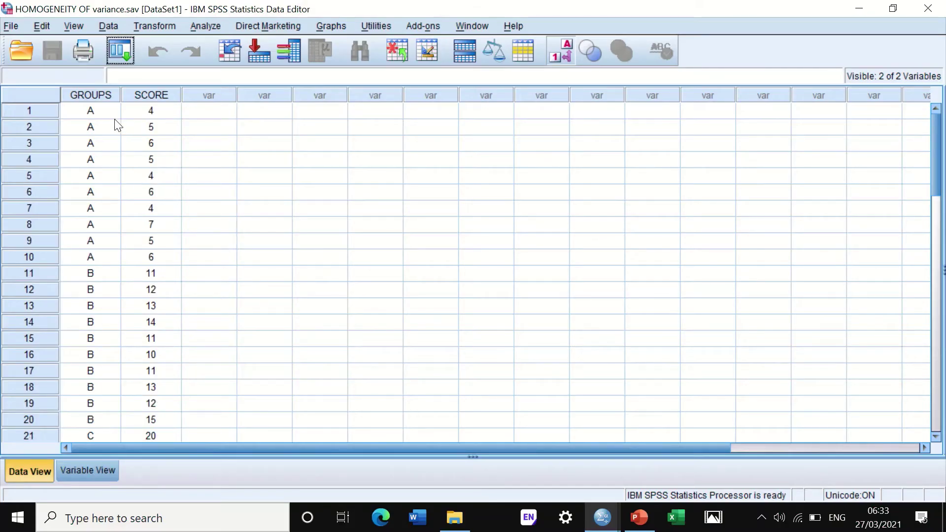
scroll(99, 182, down, 11)
scroll(70, 332, up, 9)
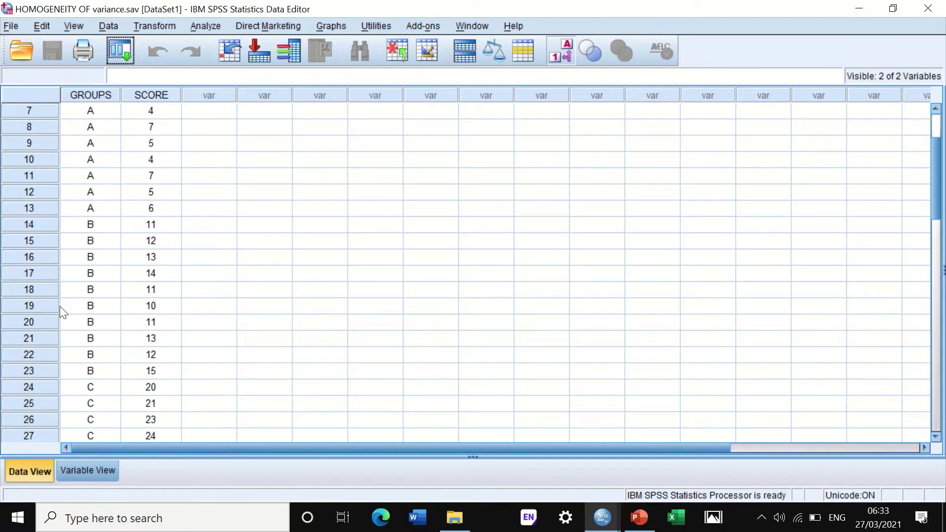
scroll(76, 184, up, 2)
scroll(89, 301, down, 9)
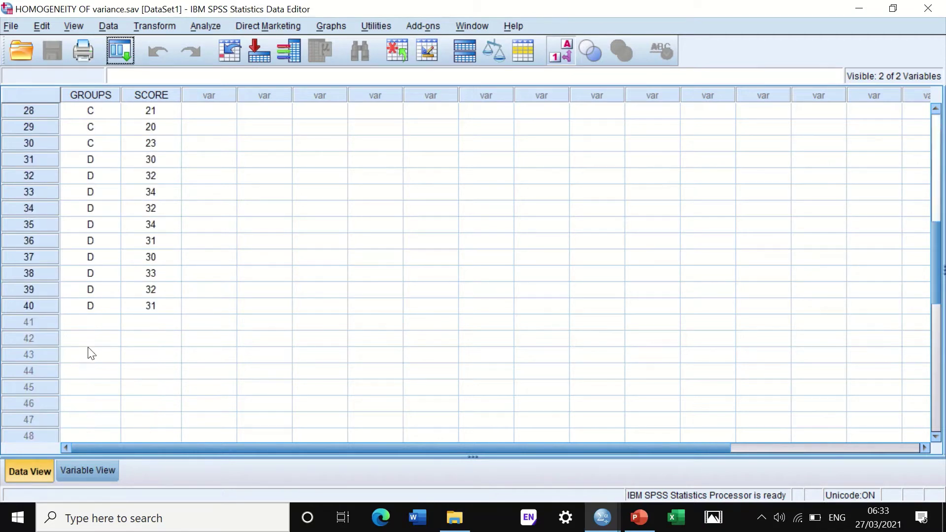
scroll(89, 315, up, 9)
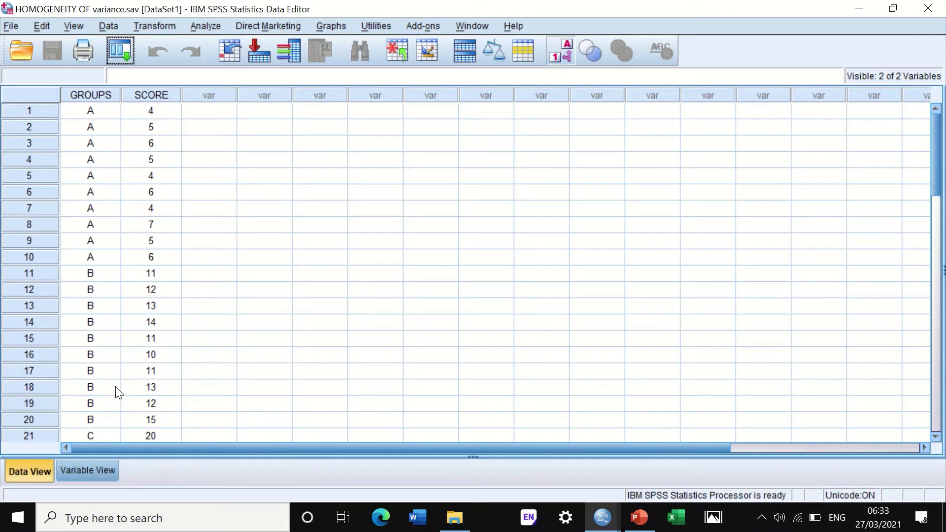
scroll(116, 409, down, 3)
scroll(97, 301, up, 3)
click(330, 20)
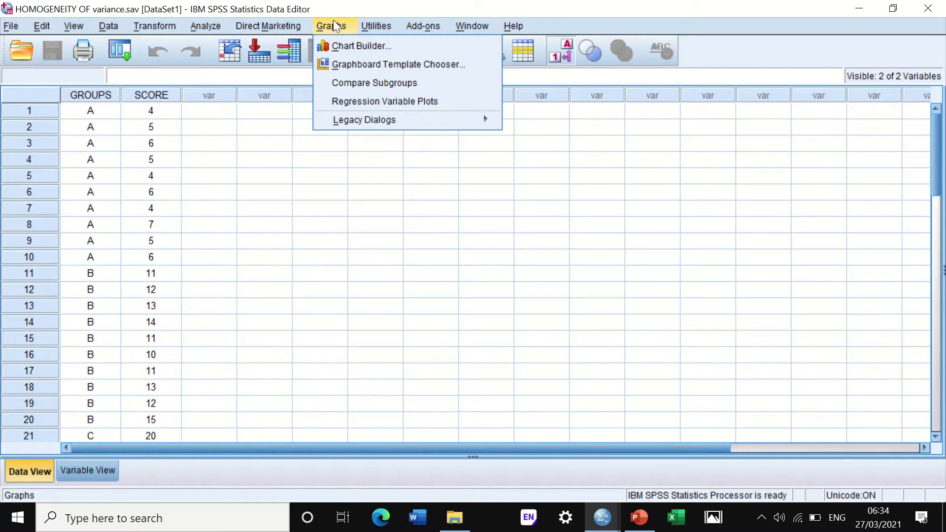
mouse_move(355, 125)
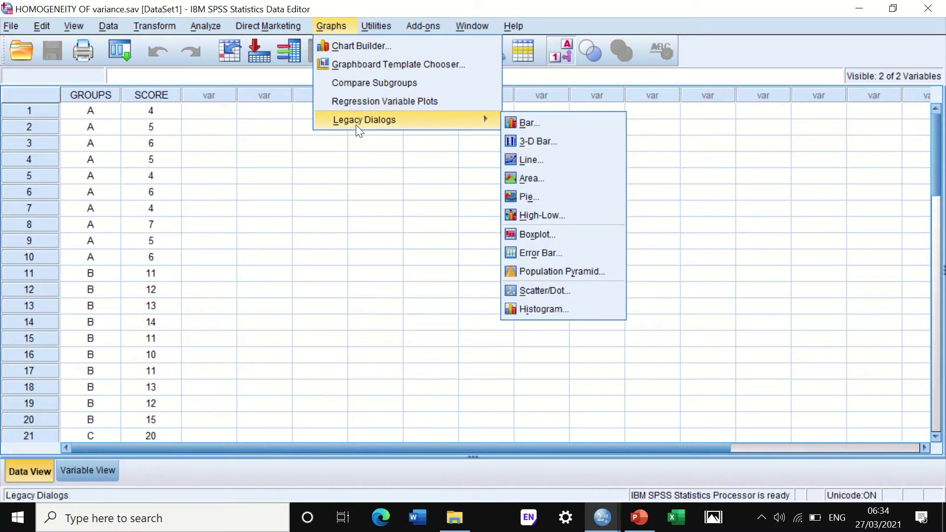
click(542, 292)
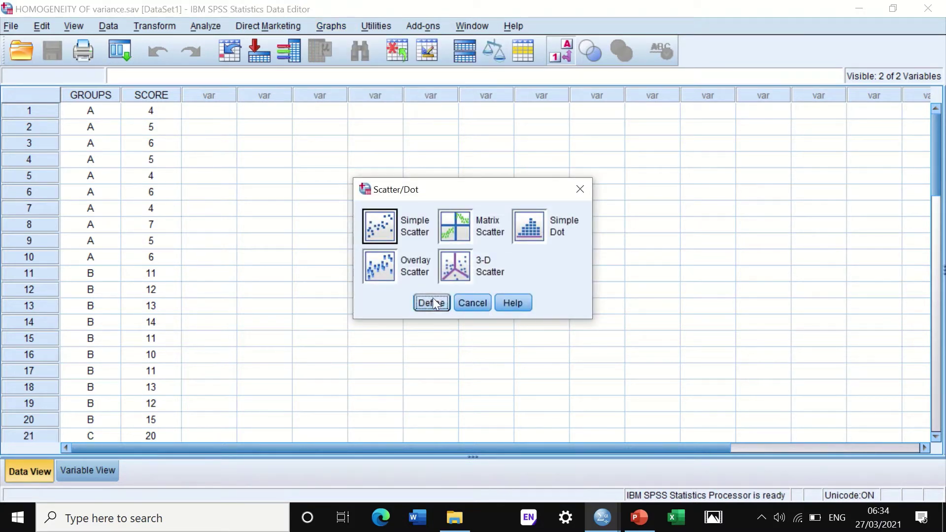
click(383, 267)
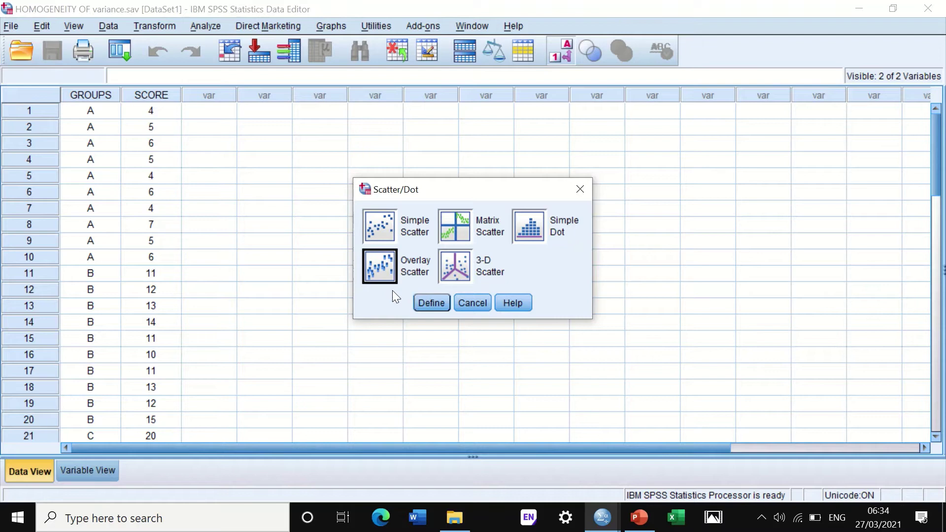
click(427, 303)
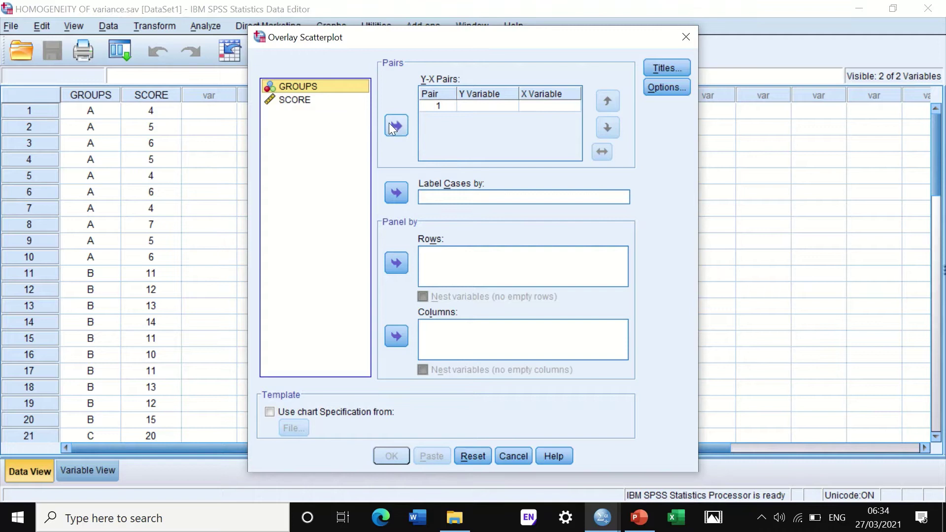
Pair SCORE as Y with GROUPS as X, keep default Titles and Options, and run it
click(303, 100)
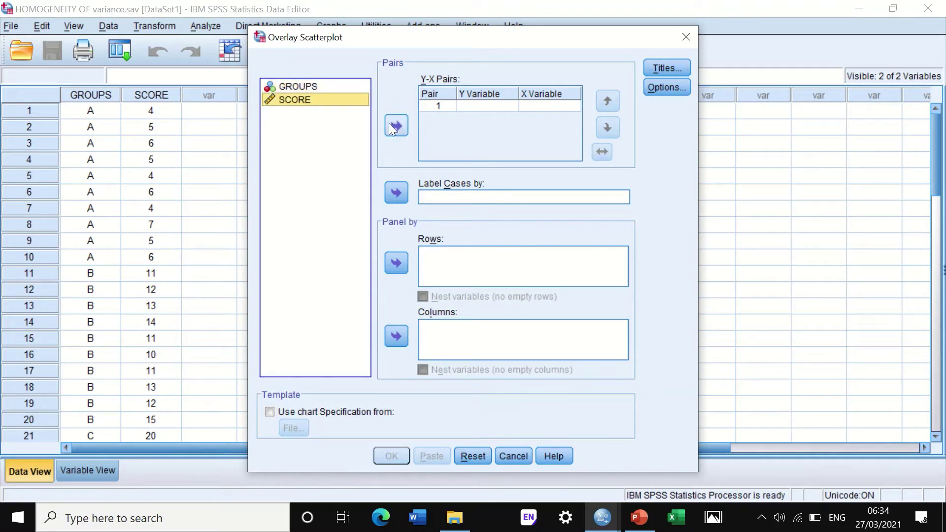
click(396, 126)
click(294, 87)
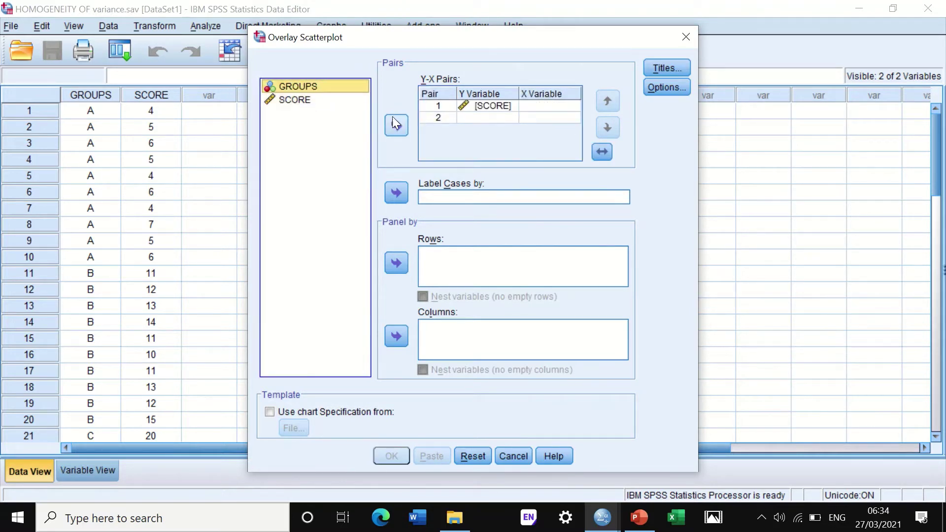
click(396, 126)
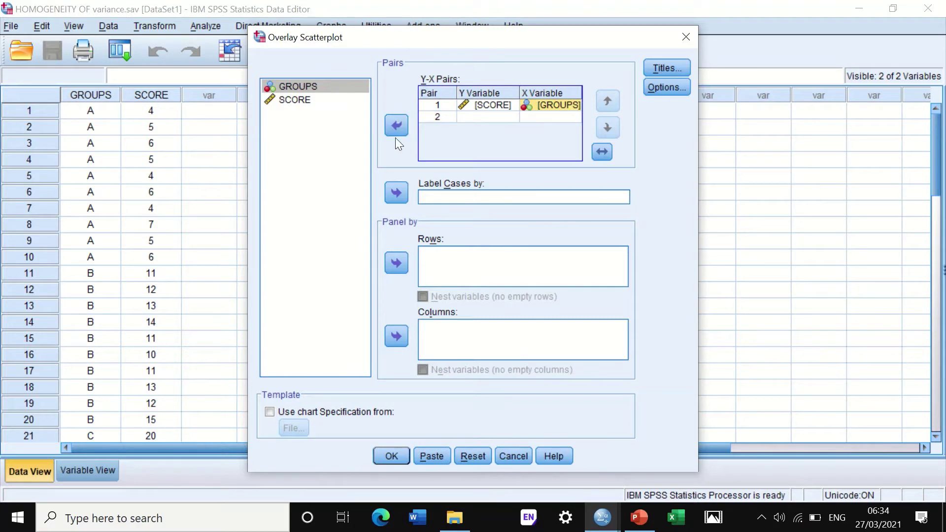
click(654, 68)
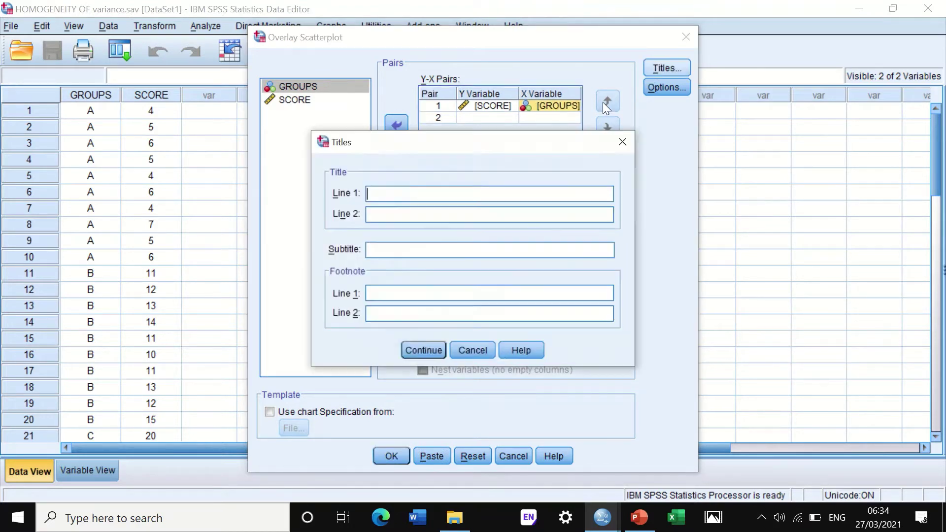
click(623, 142)
click(667, 88)
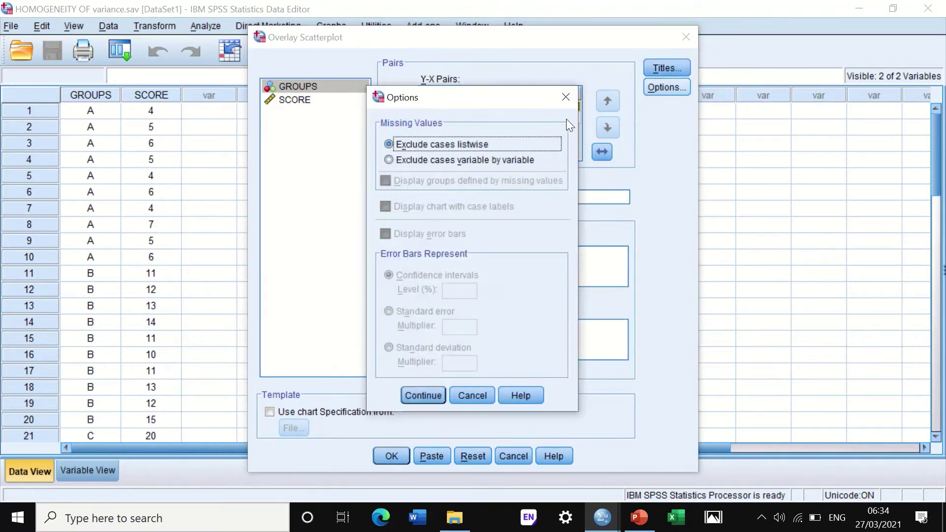
click(566, 97)
click(392, 456)
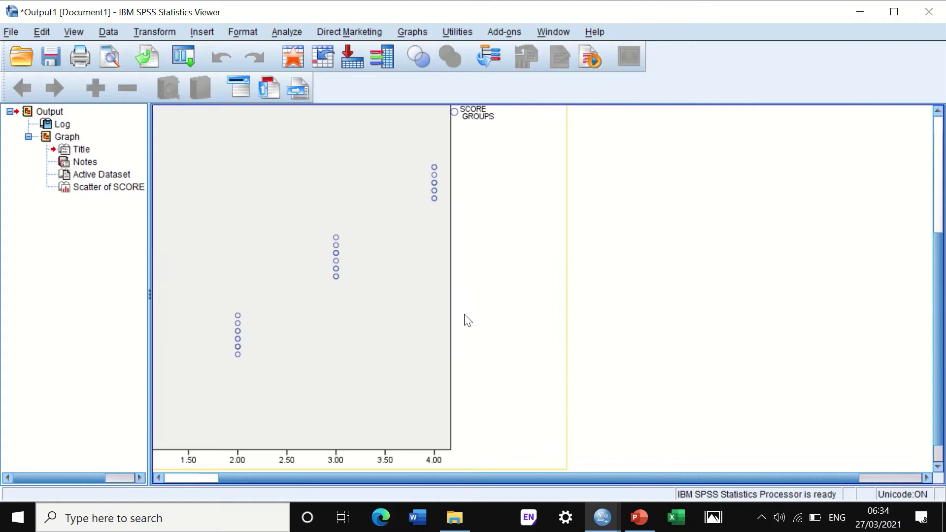
Scroll the Output Viewer to inspect the scatterplot, then minimize it to show the Data Editor
drag(446, 474, 339, 465)
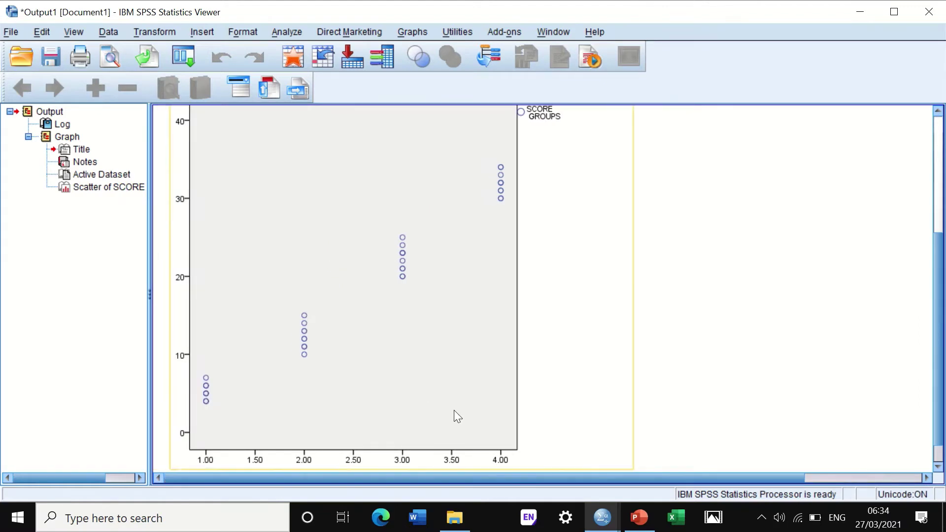
scroll(522, 374, up, 3)
scroll(526, 364, down, 3)
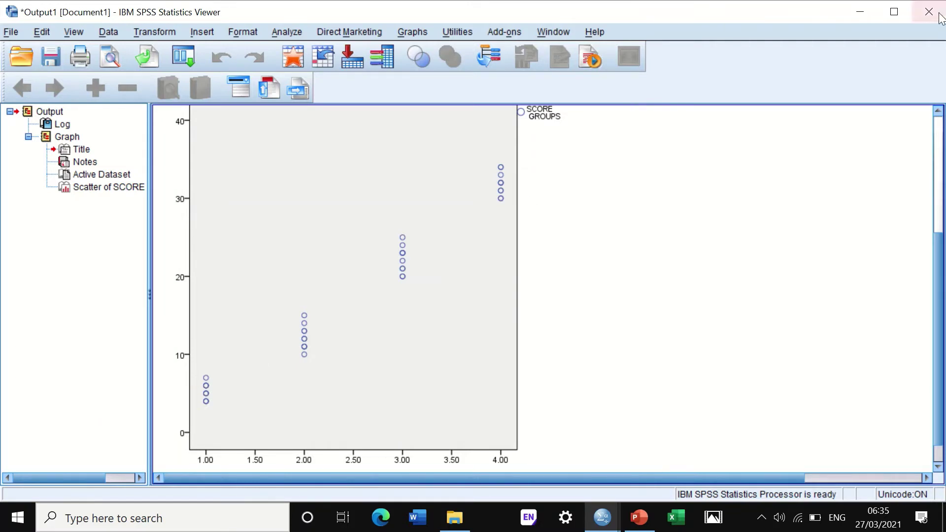
click(860, 12)
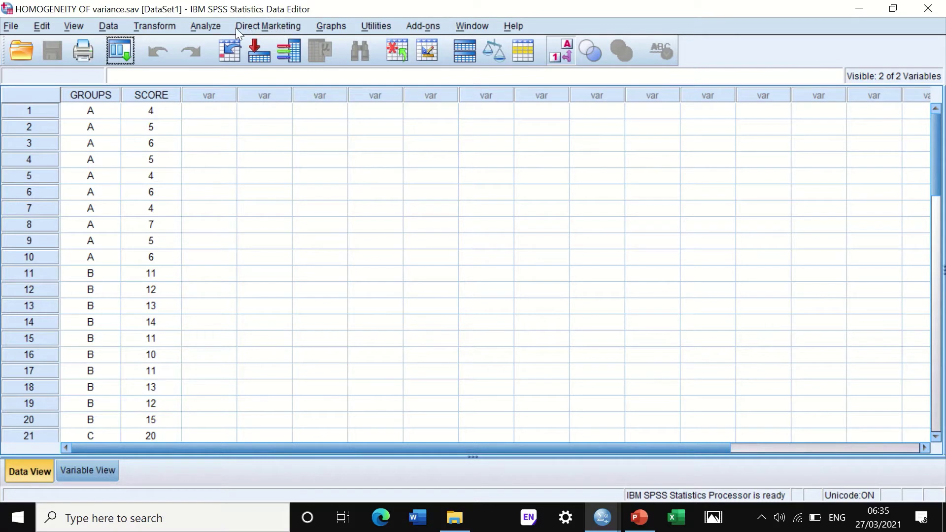
Start Explore with GROUPS as the factor and SCORE as the dependent, keeping default statistics
click(210, 27)
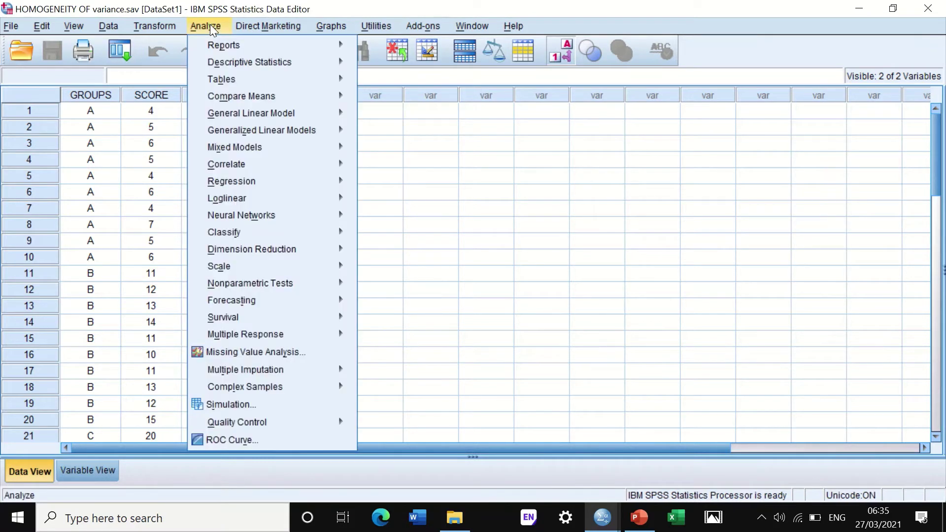
mouse_move(214, 61)
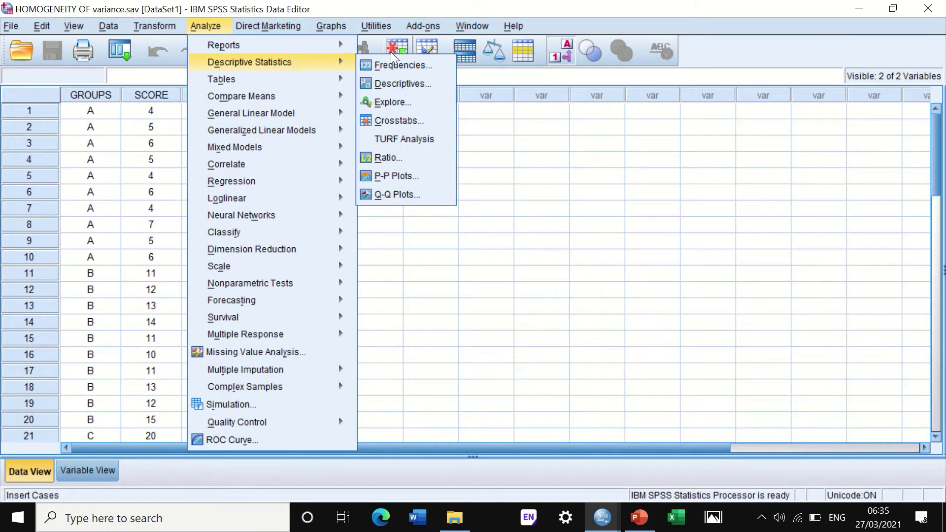
click(398, 102)
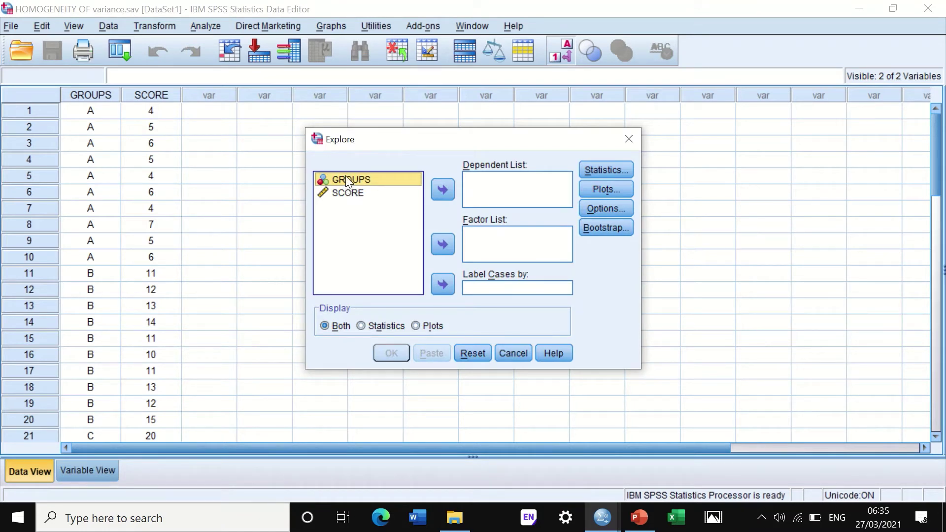
click(443, 244)
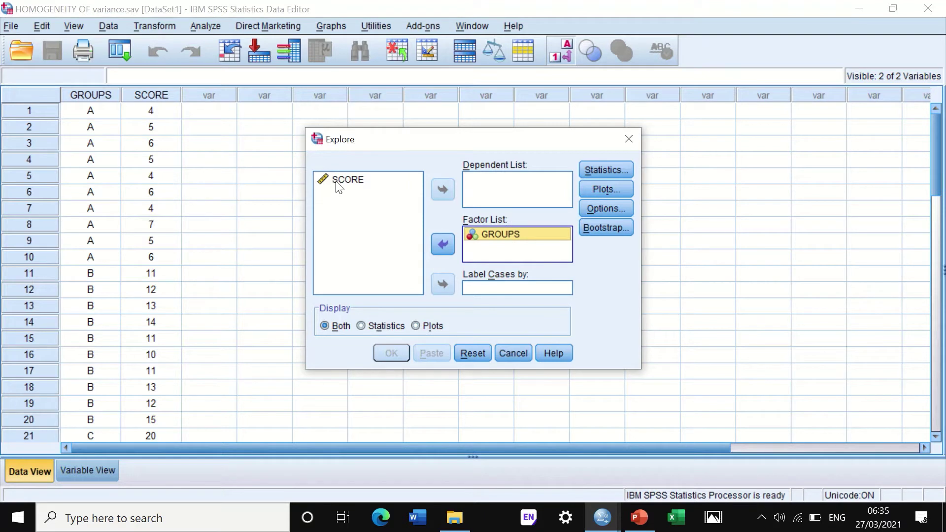
click(337, 182)
click(445, 191)
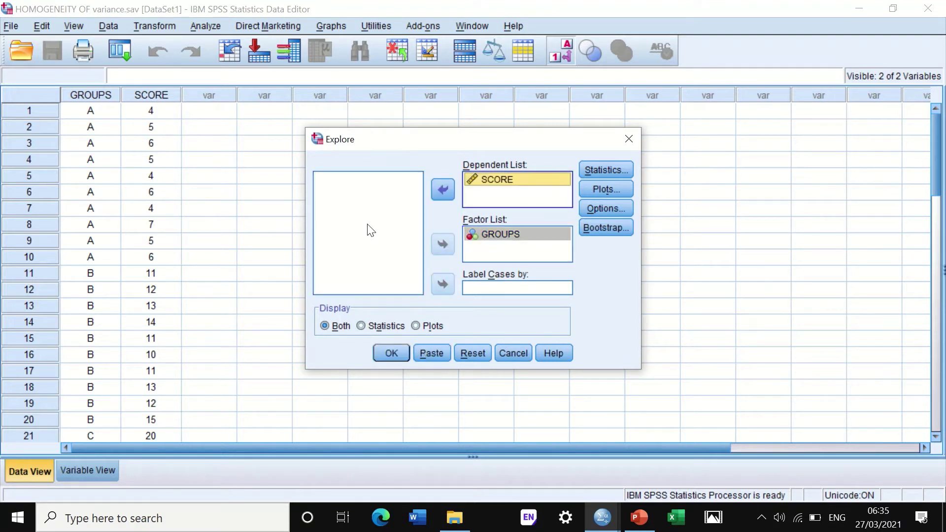
click(616, 170)
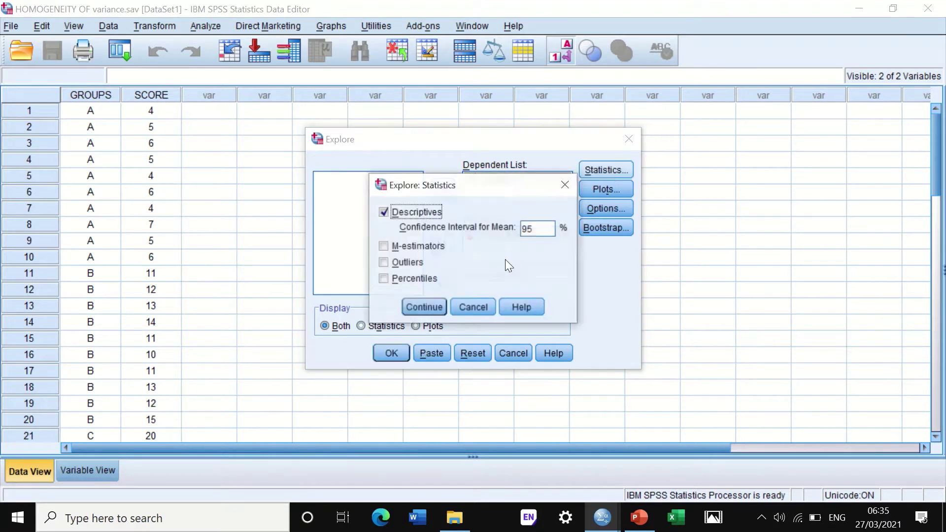
click(433, 306)
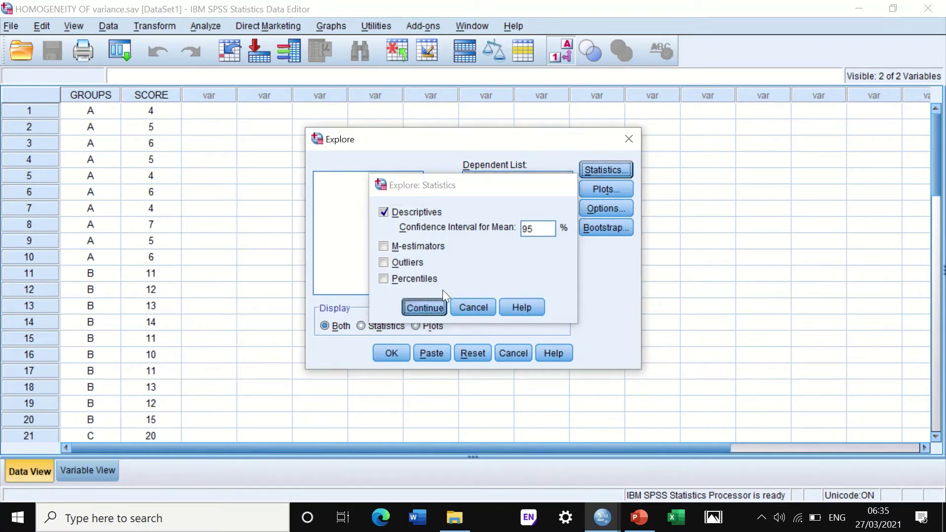
Turn off stem-and-leaf, request the untransformed Levene plot, and keep default missing-value options
click(594, 192)
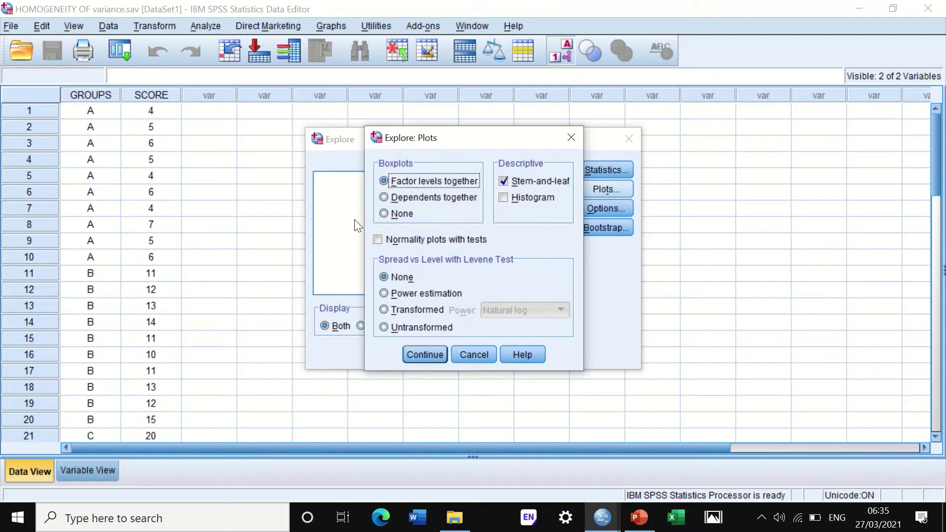
click(503, 181)
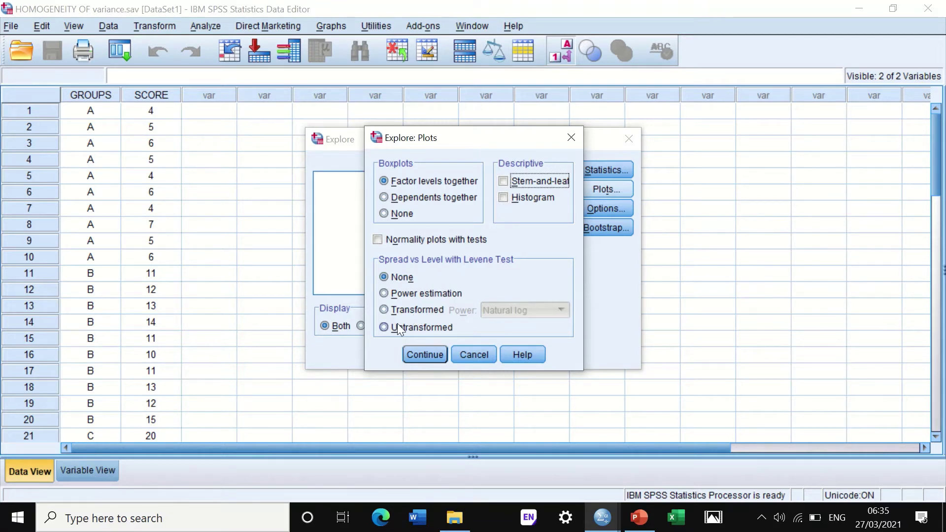
click(384, 327)
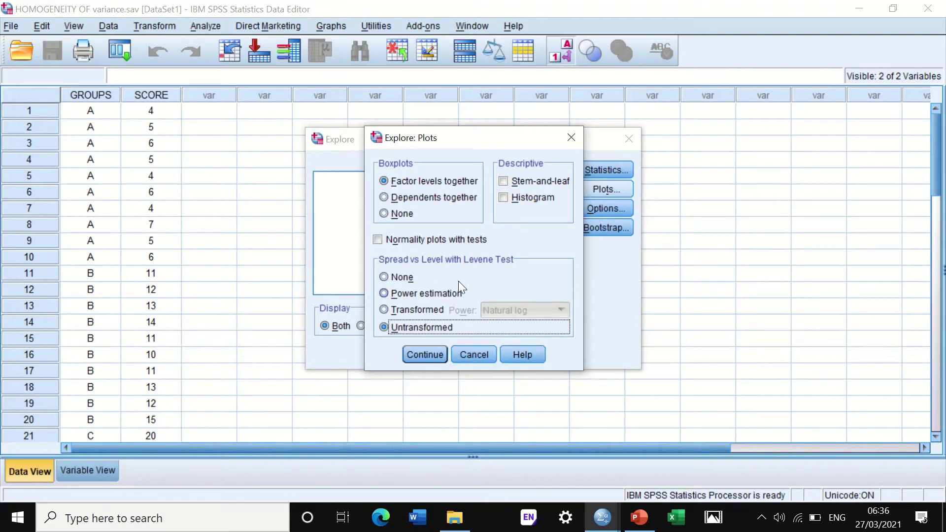
click(420, 354)
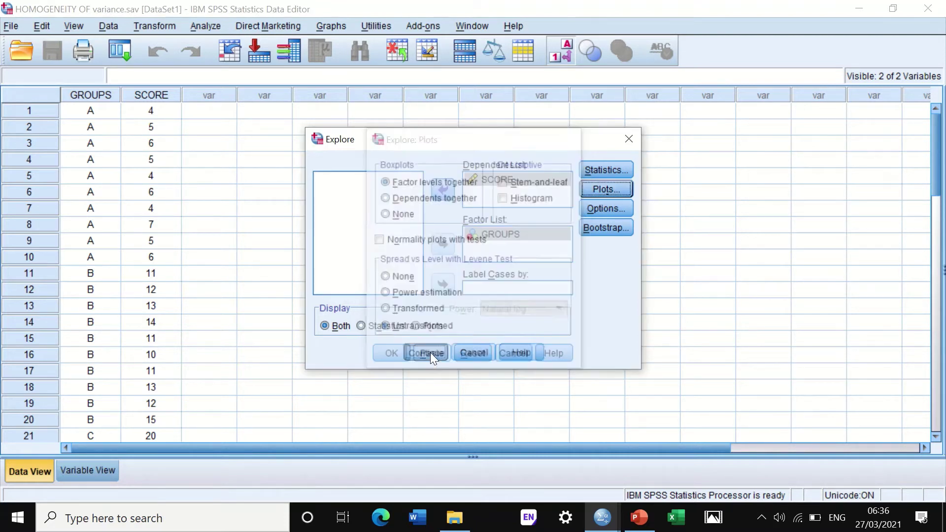
click(603, 208)
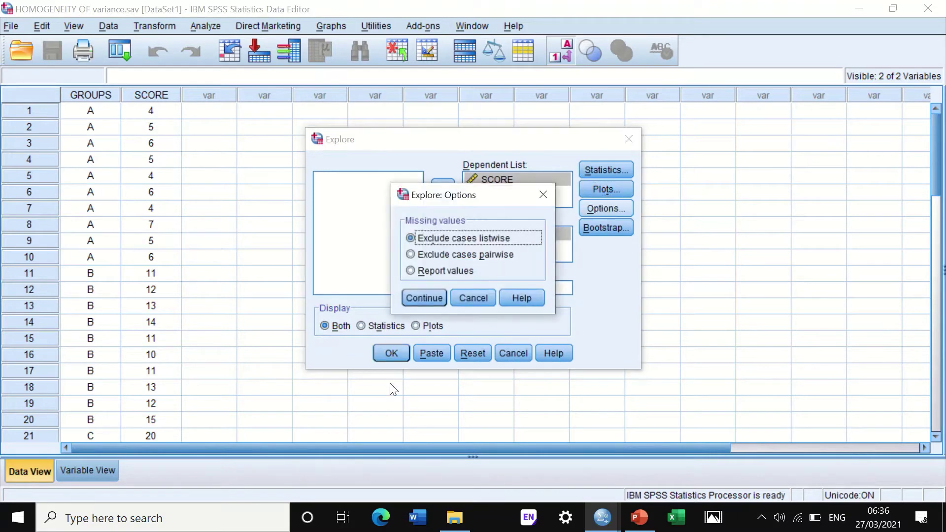
click(423, 298)
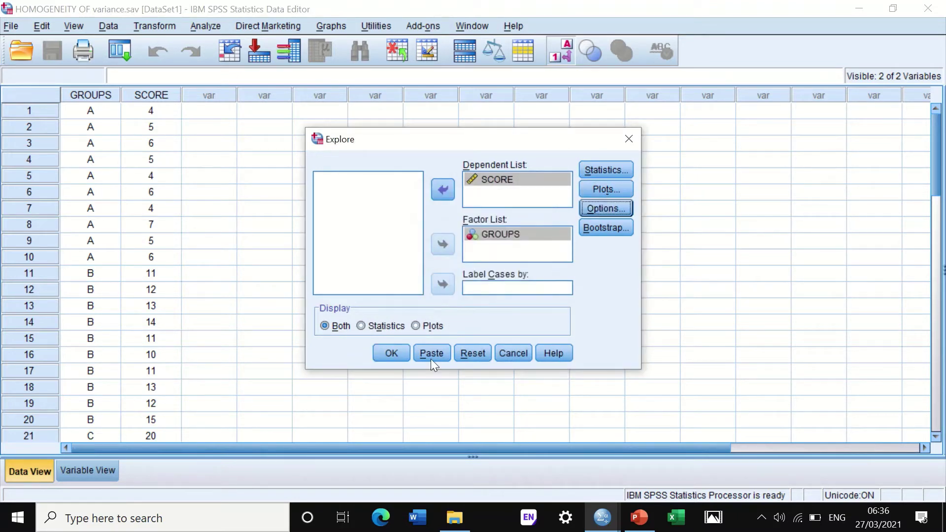
Run Explore and review Descriptives, the Levene test (0.952, Sig. .426) and the boxplot
click(392, 353)
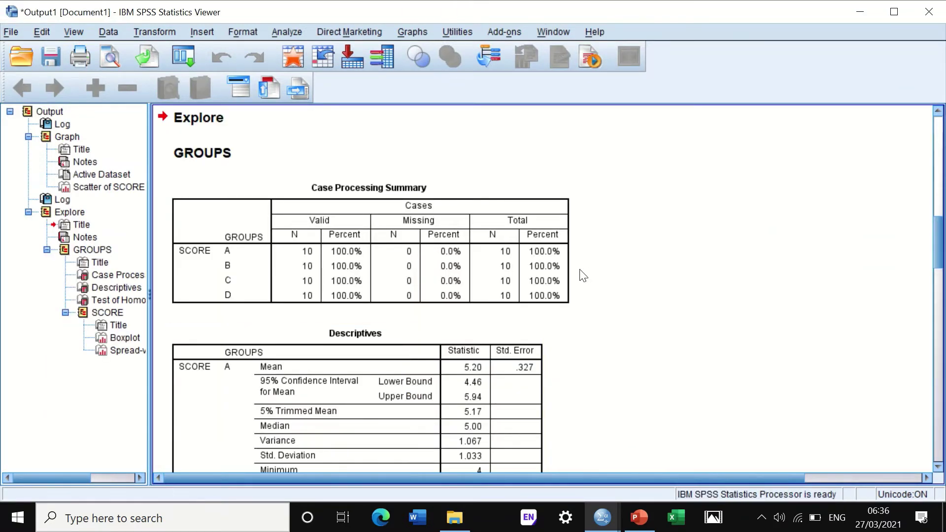
scroll(581, 276, down, 3)
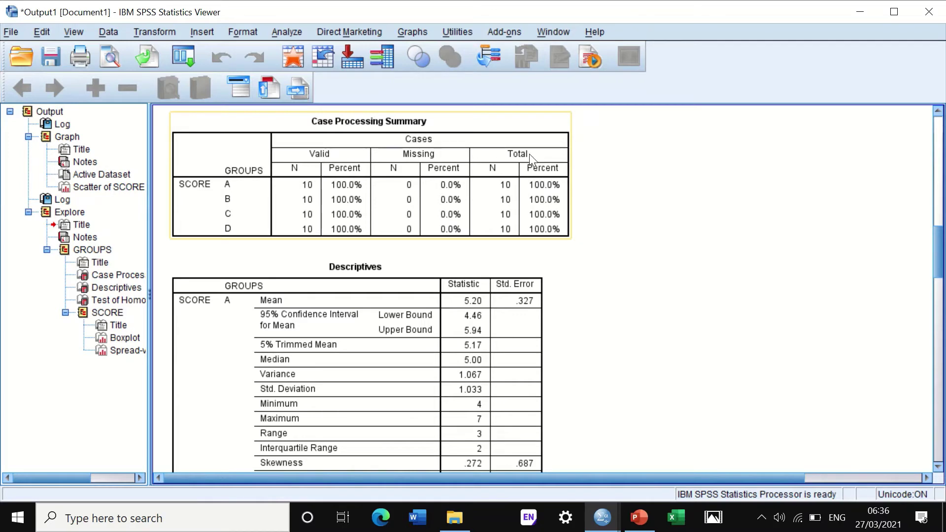
key(Down)
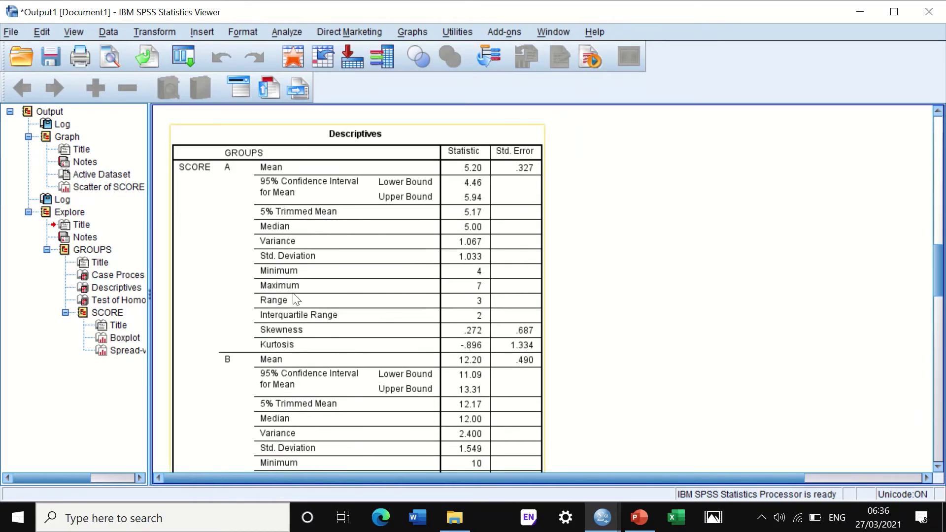
scroll(359, 318, down, 10)
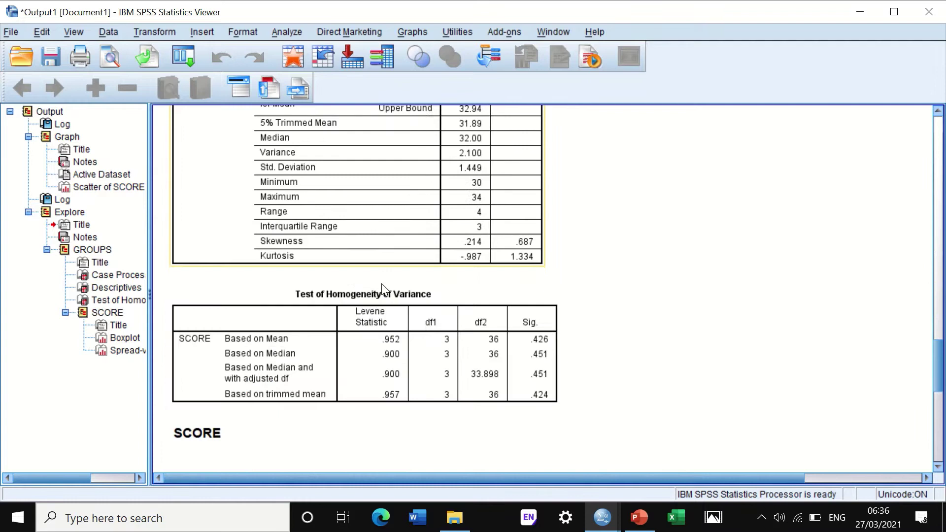
click(470, 315)
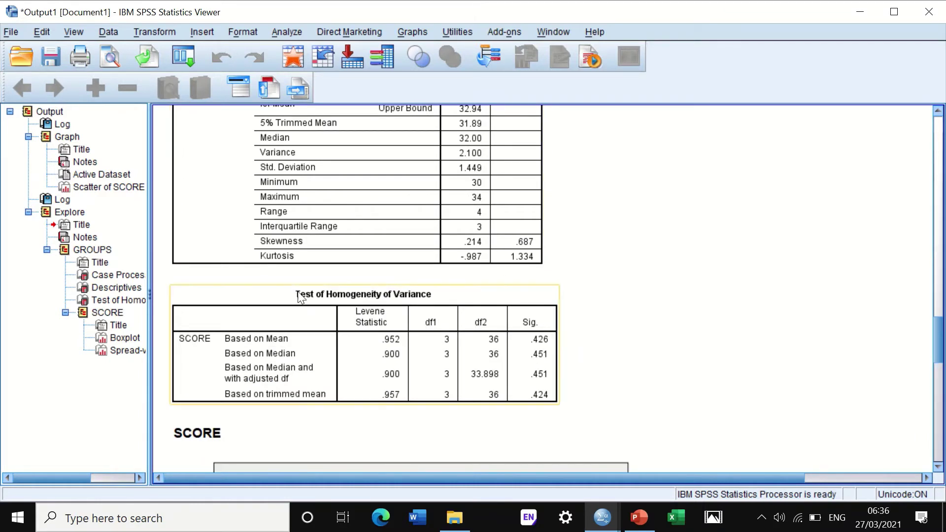
scroll(309, 299, down, 3)
scroll(442, 295, down, 4)
scroll(444, 291, up, 7)
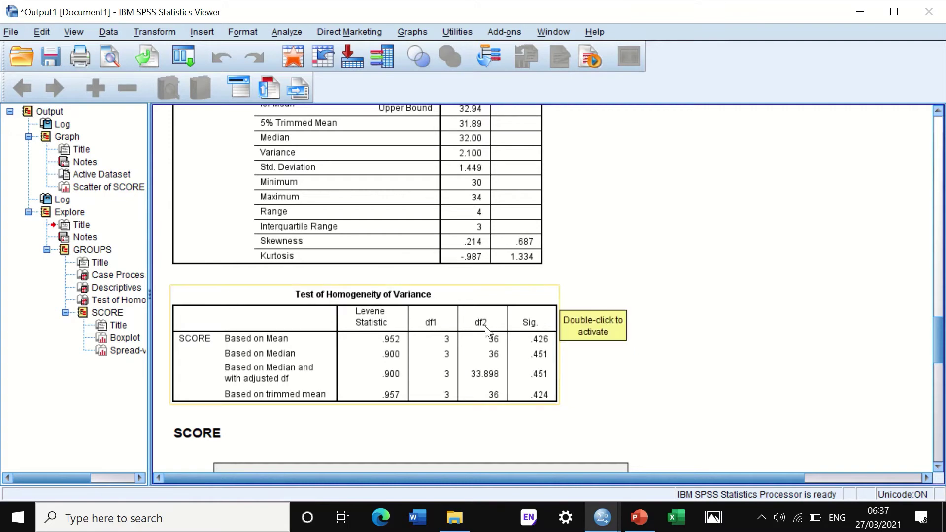
scroll(579, 367, down, 3)
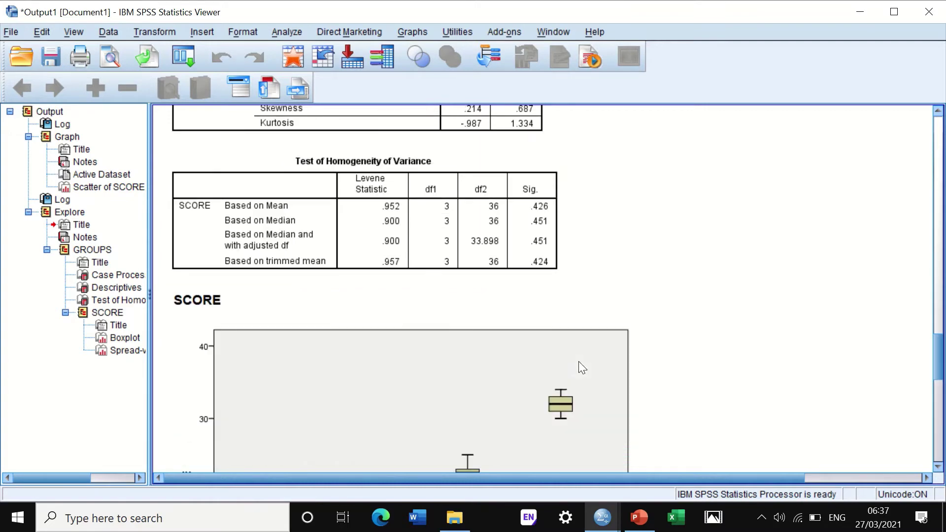
scroll(570, 363, up, 10)
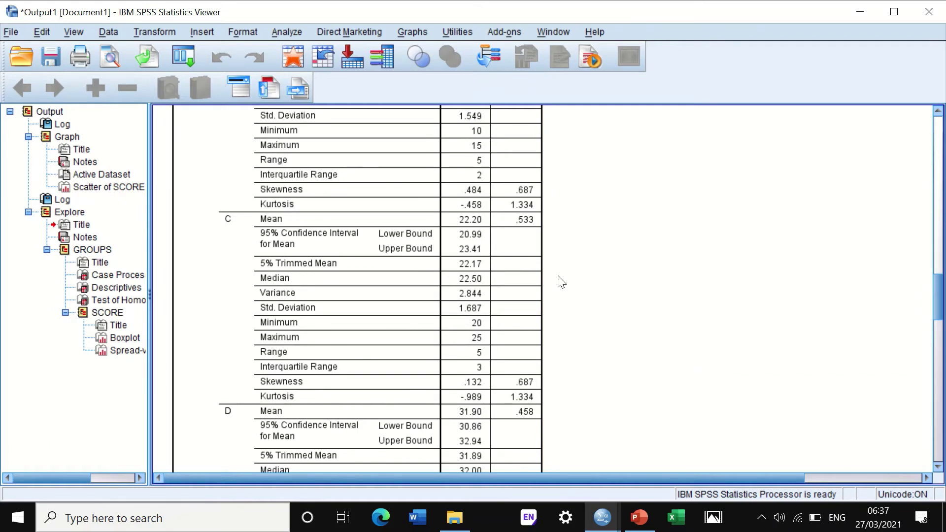
scroll(541, 276, up, 6)
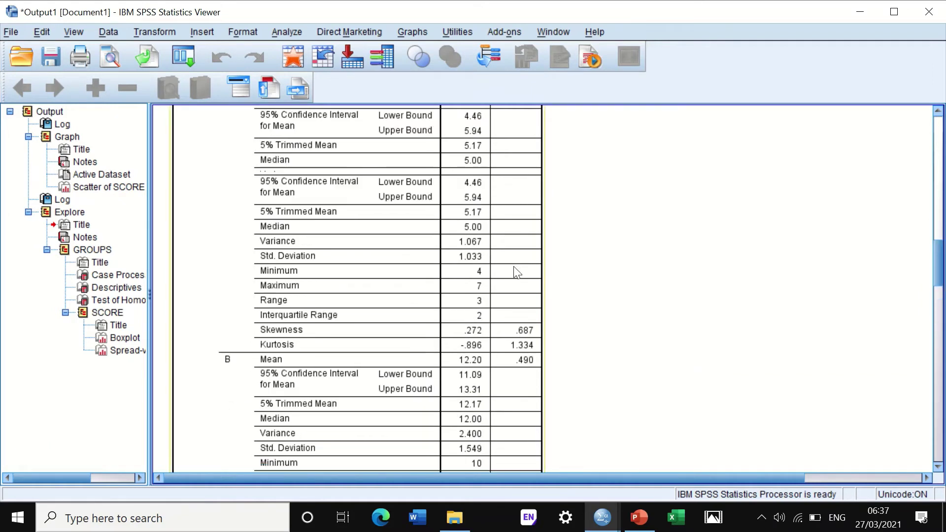
Open the Independent-Samples T Test with GROUPS as the grouping variable, groups 1 and 2
click(289, 33)
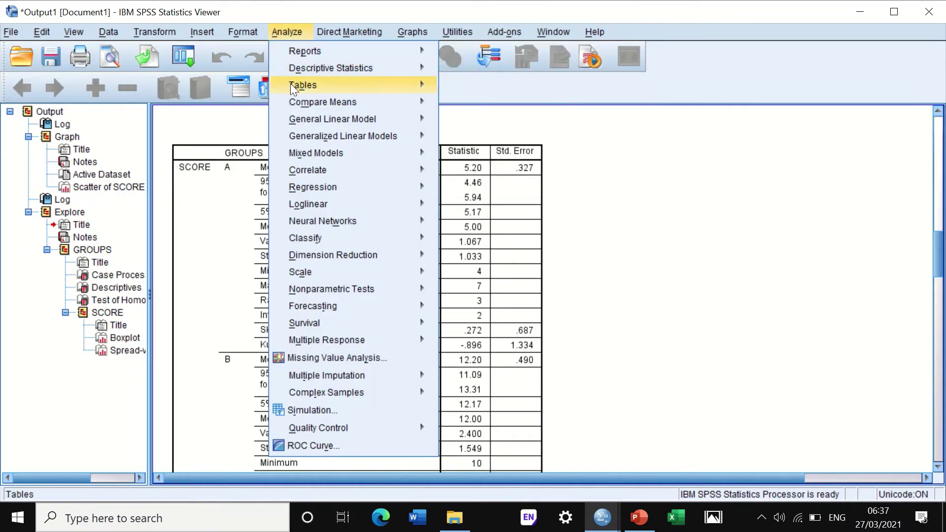
mouse_move(295, 109)
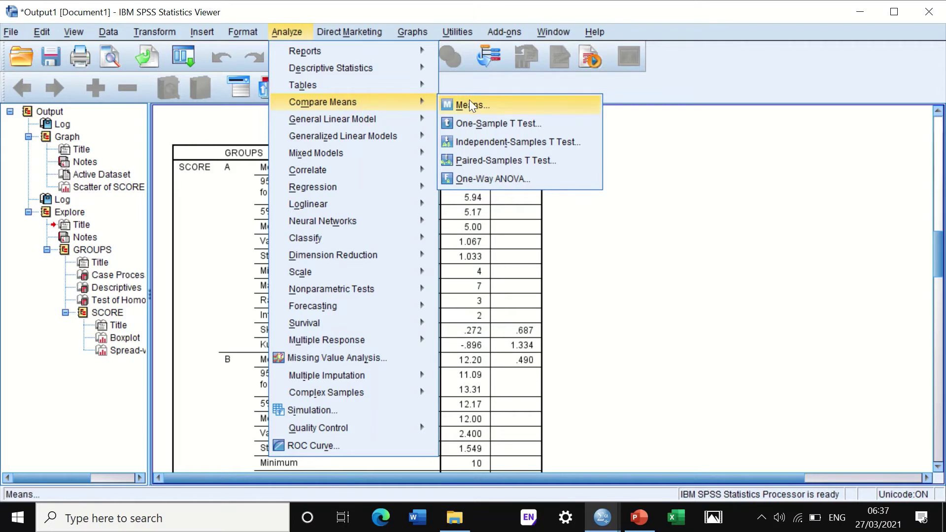
click(516, 146)
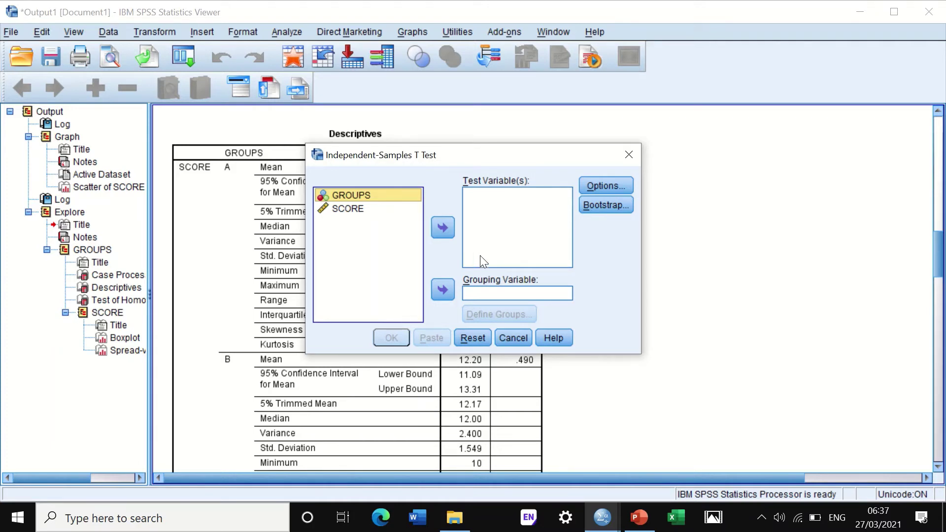
click(442, 228)
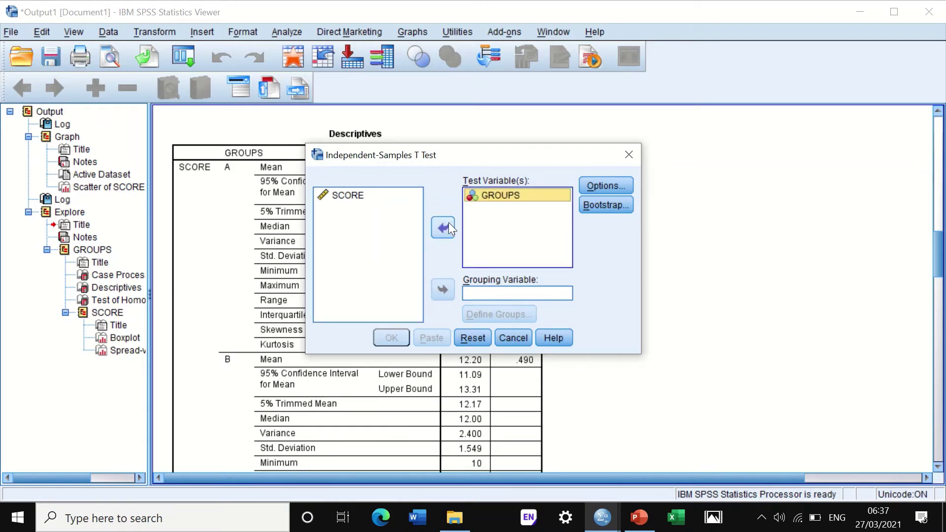
click(448, 227)
click(441, 292)
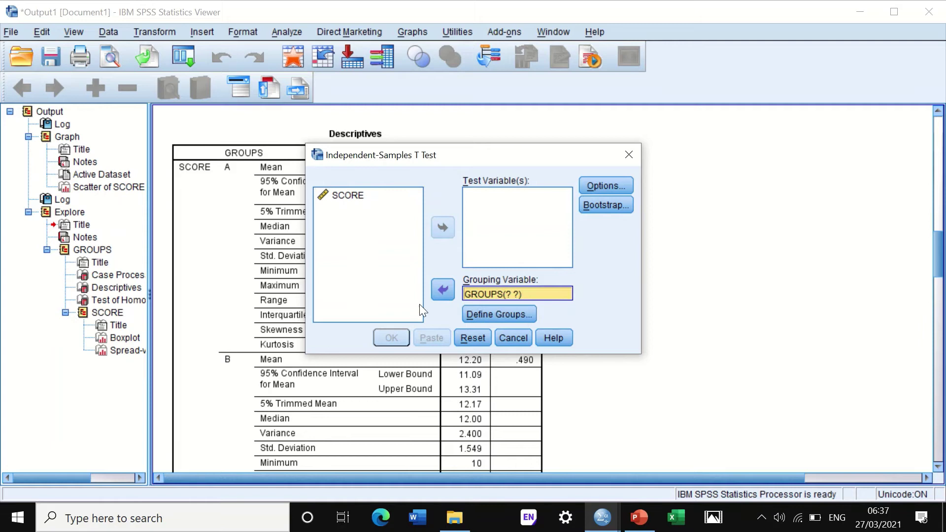
click(508, 313)
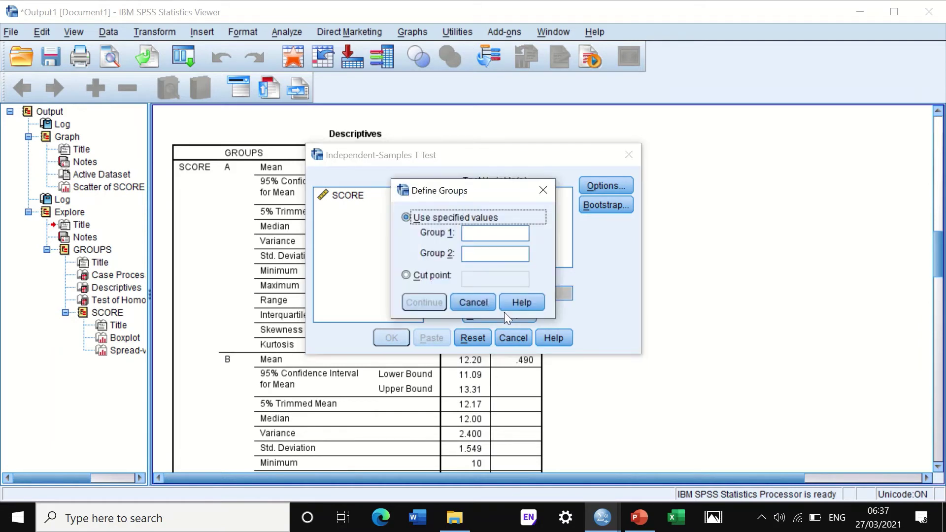
click(483, 235)
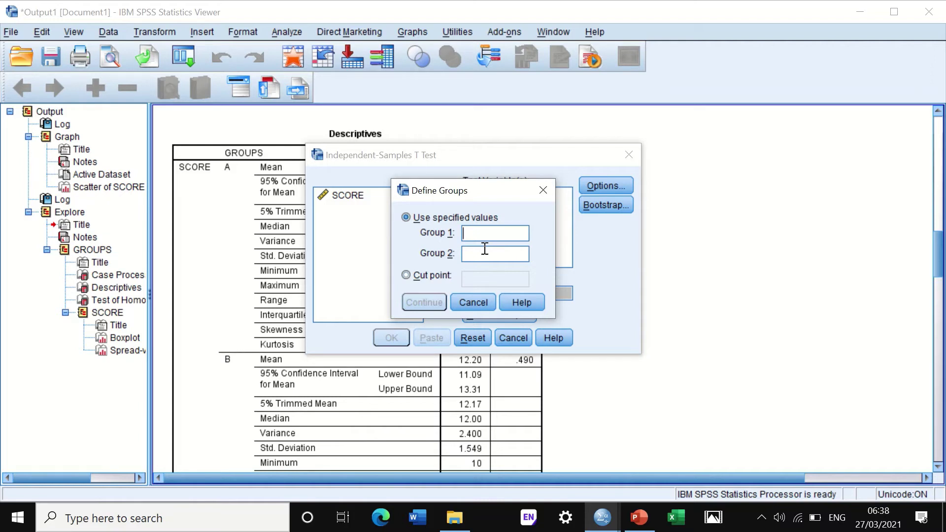
text(1)
click(484, 255)
text(2)
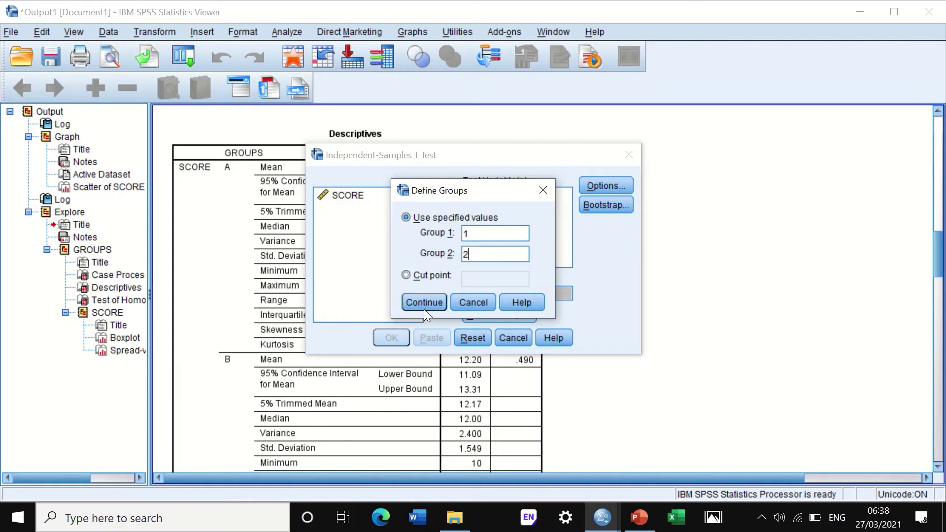
click(423, 303)
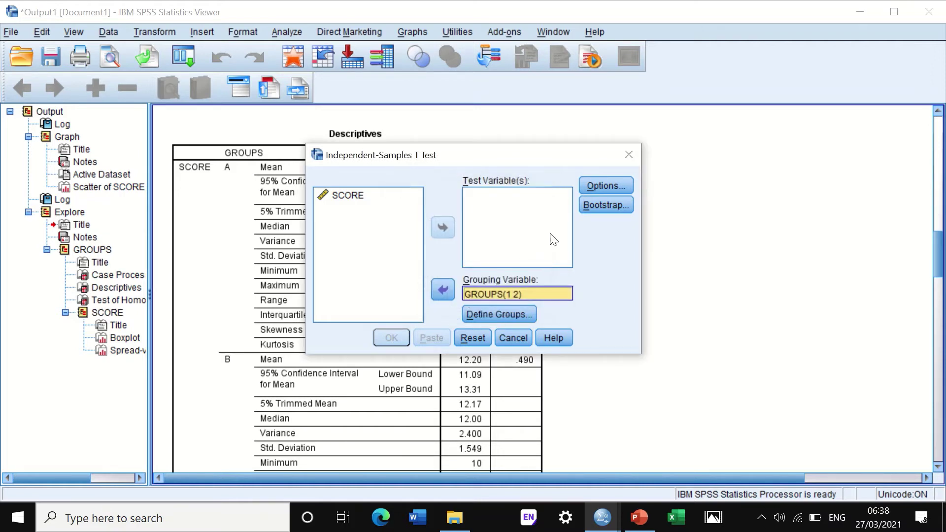
Make SCORE the test variable, keep default options, and run the t test
click(340, 196)
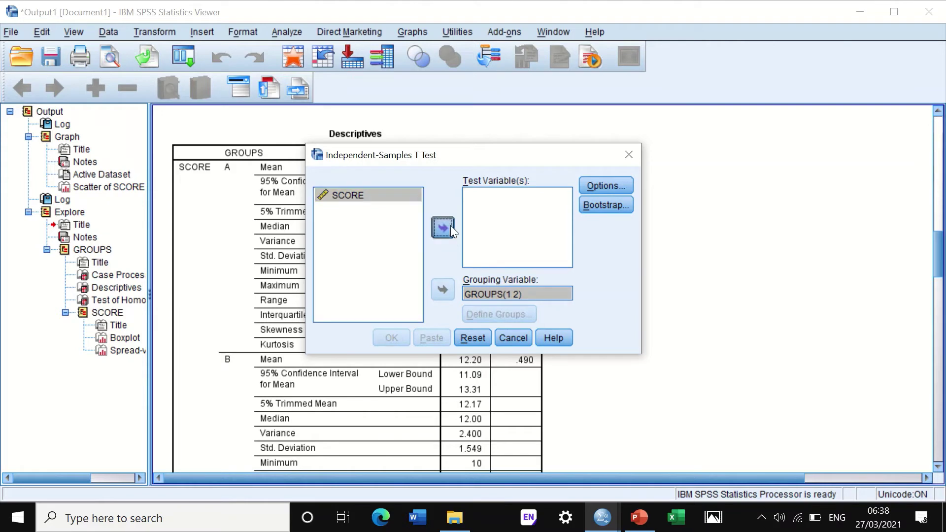
click(443, 227)
click(603, 187)
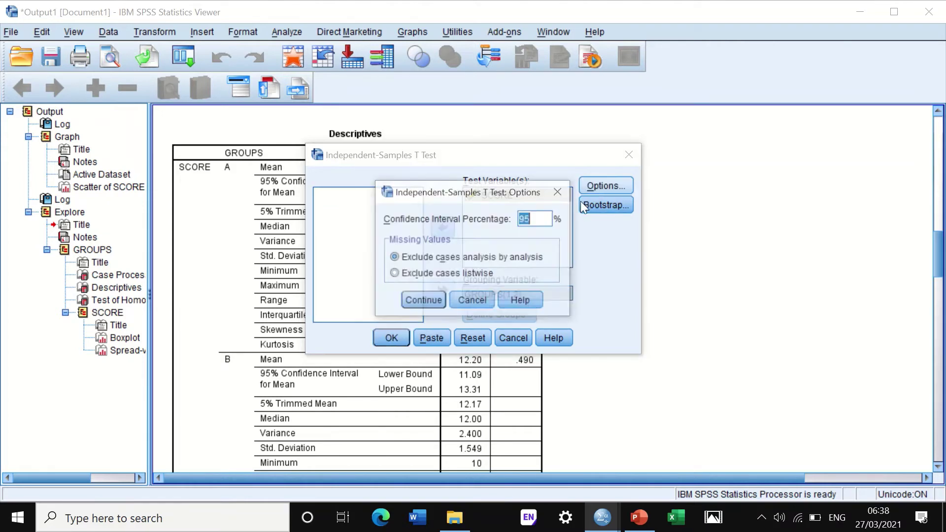
click(418, 301)
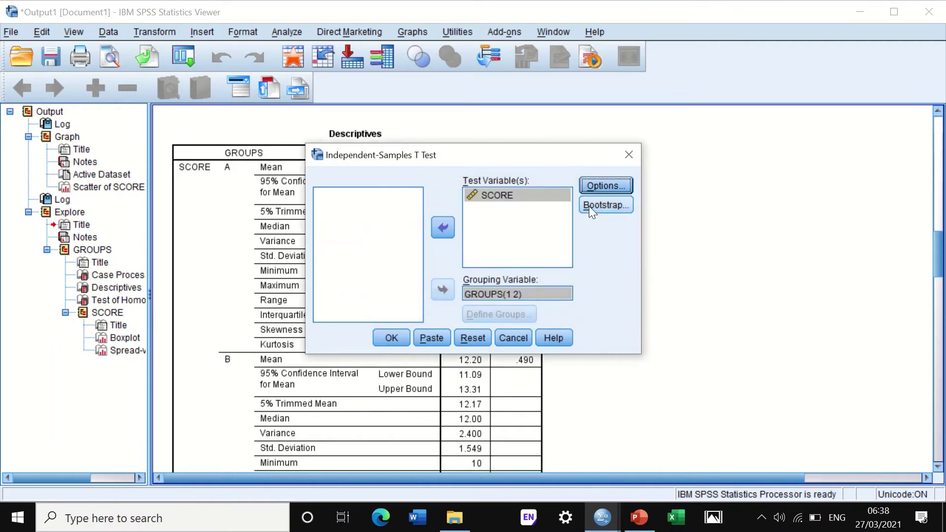
click(397, 340)
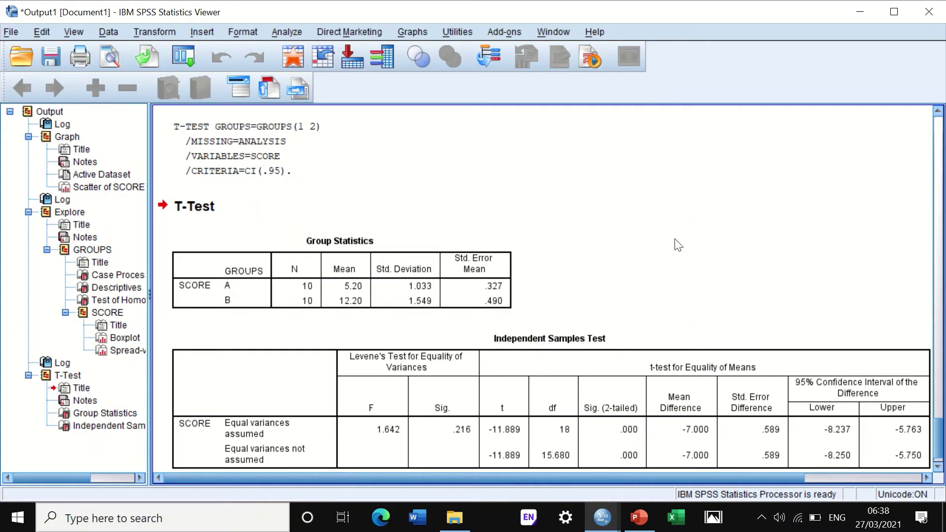
Scroll the t-test output, then switch to the HOMOGENEITY OF variance.sav data sheet from the taskbar
scroll(677, 241, down, 1)
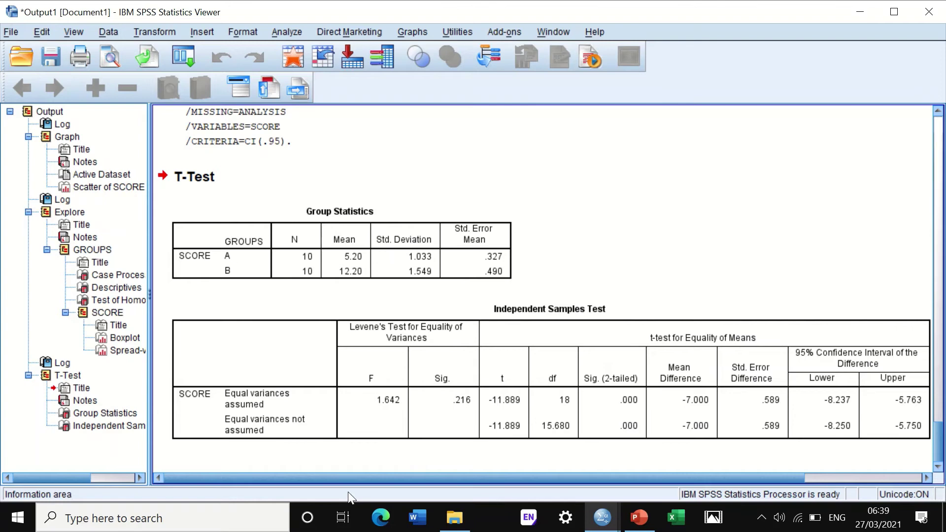
click(529, 478)
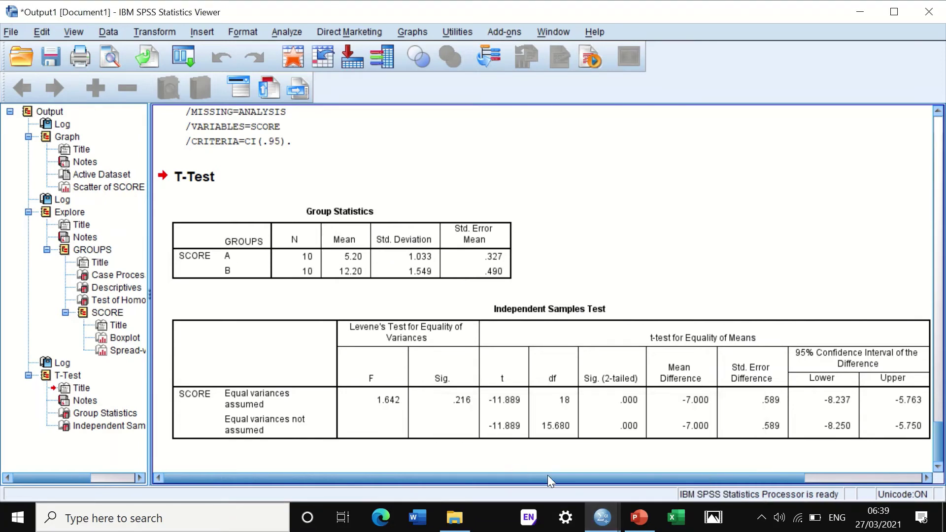
From the data sheet, open One-Way ANOVA and assign SCORE to Dependent List and GROUPS to Factor
mouse_move(603, 520)
click(660, 466)
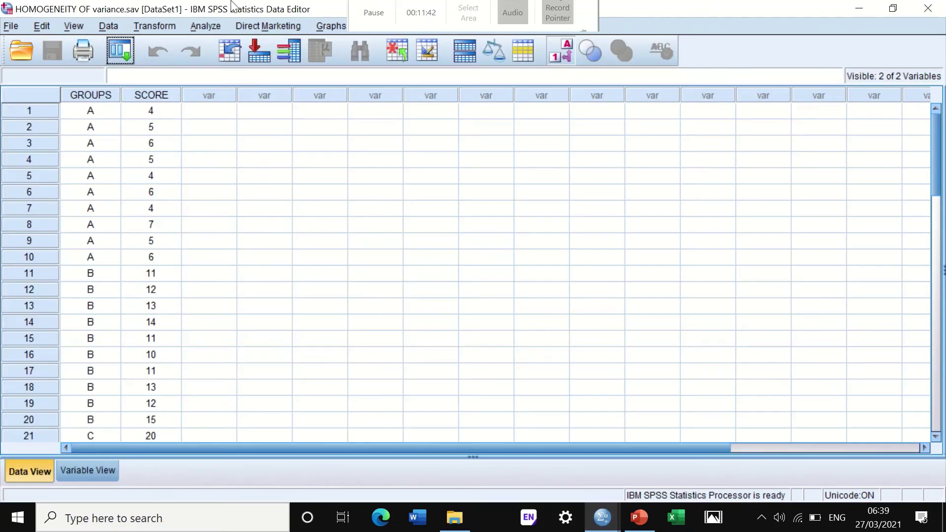
click(206, 25)
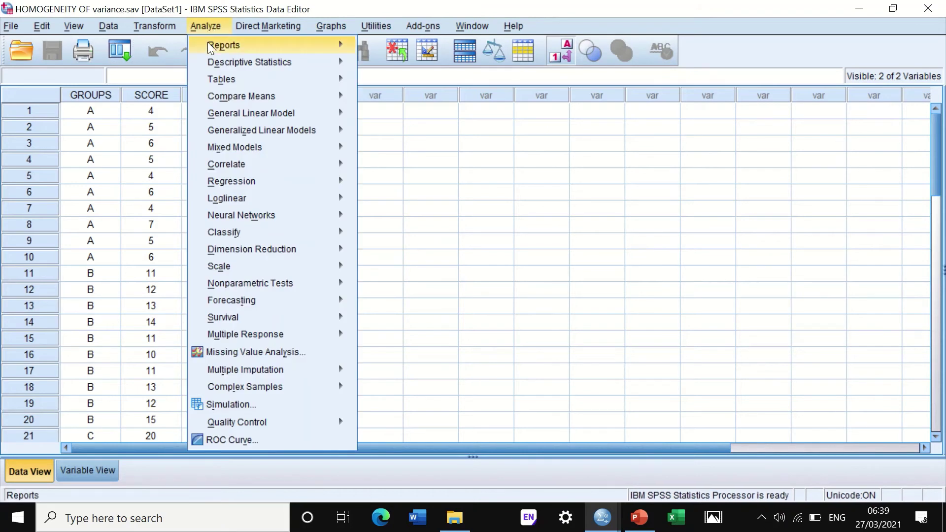
mouse_move(207, 47)
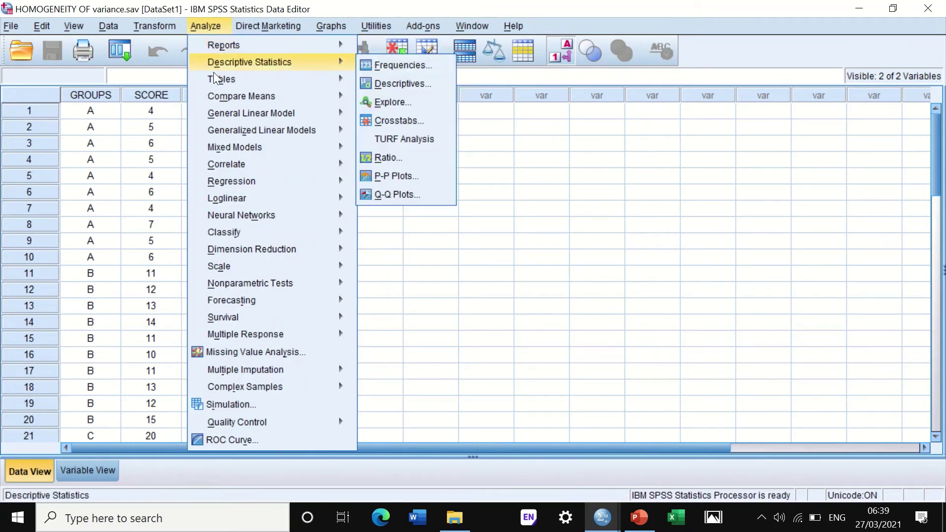
mouse_move(229, 95)
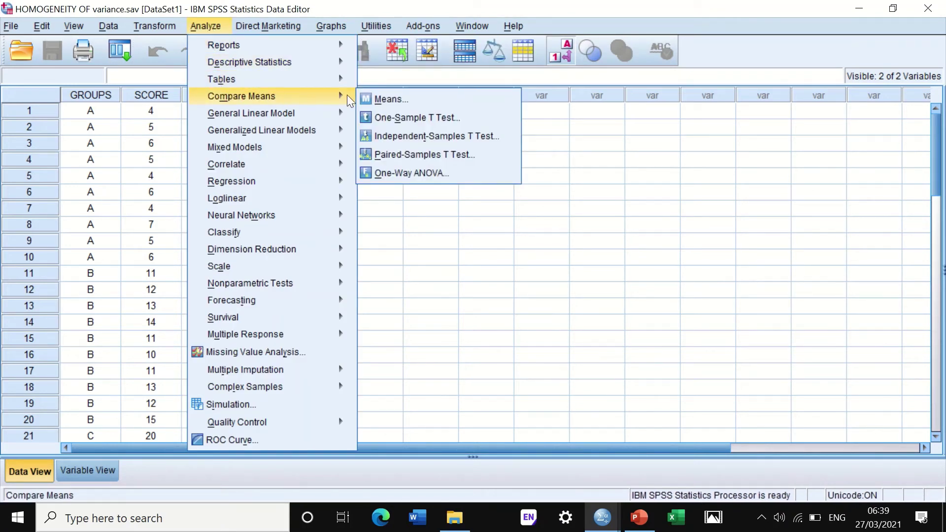
click(400, 174)
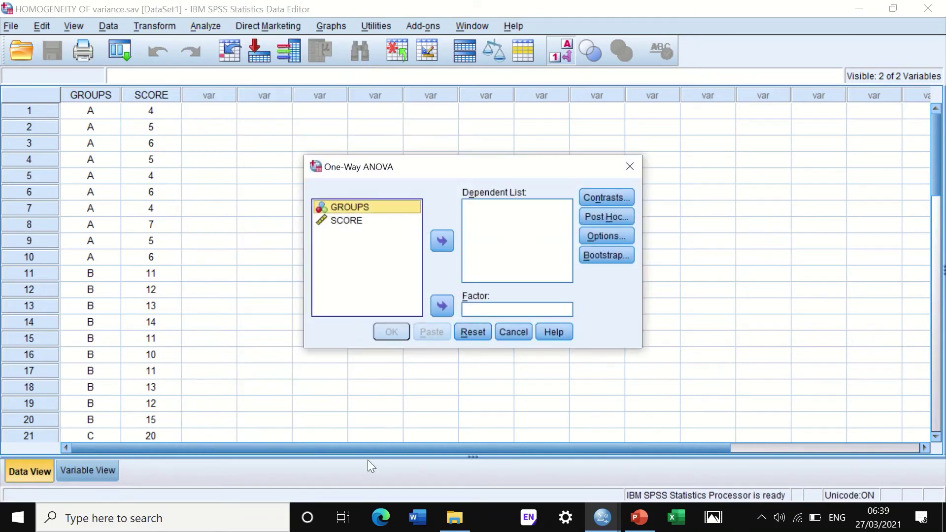
click(341, 222)
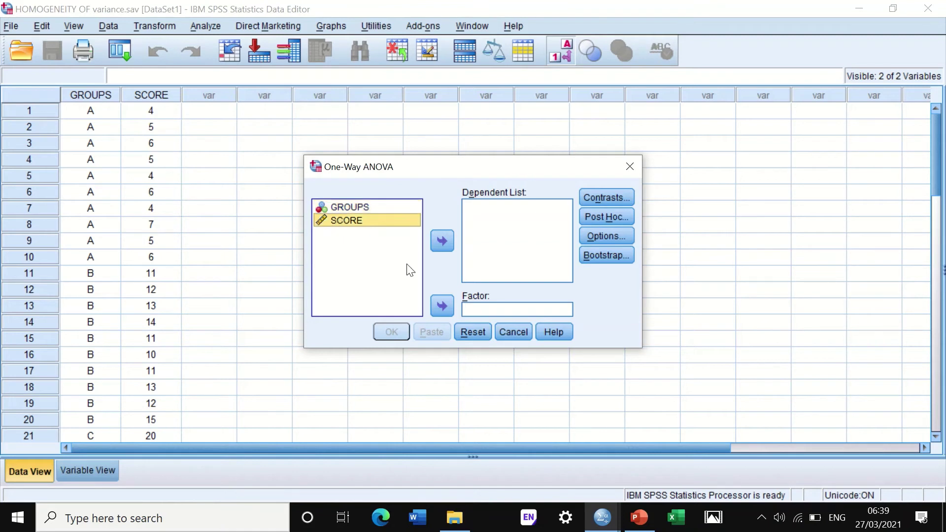
click(439, 239)
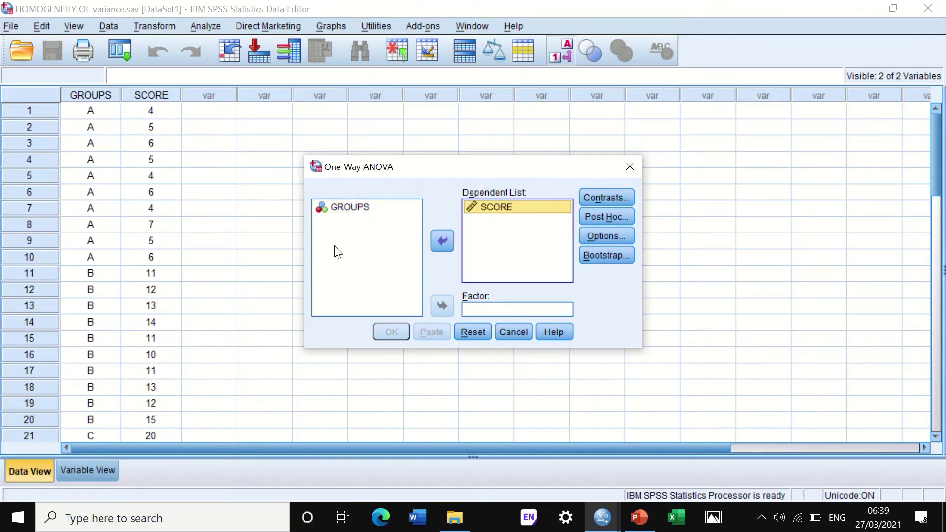
click(350, 206)
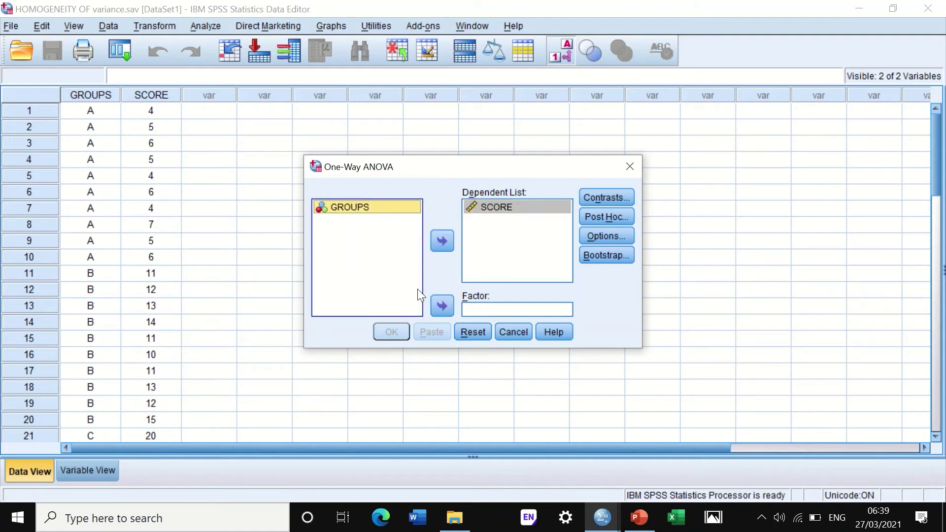
click(447, 306)
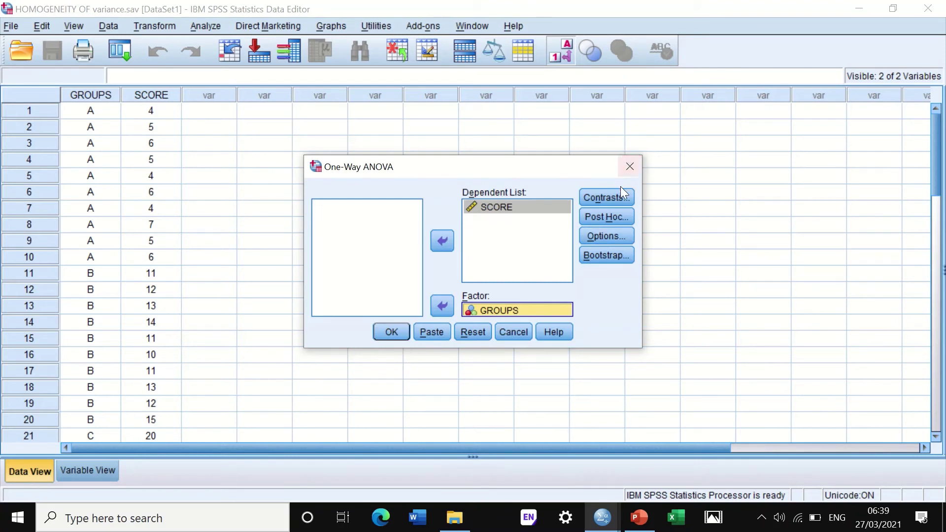
Leave Contrasts and Post Hoc unchanged, tick Homogeneity of variance test, and run the ANOVA
click(610, 193)
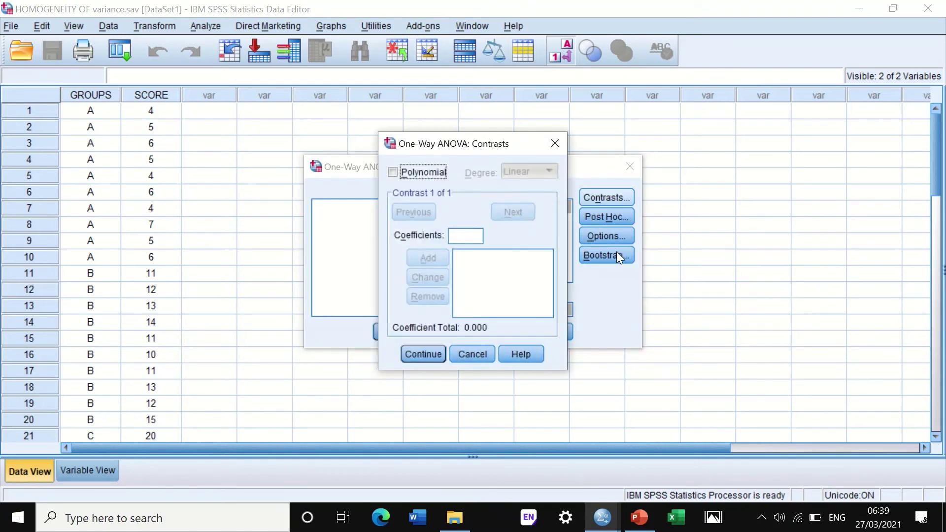
click(430, 354)
click(613, 220)
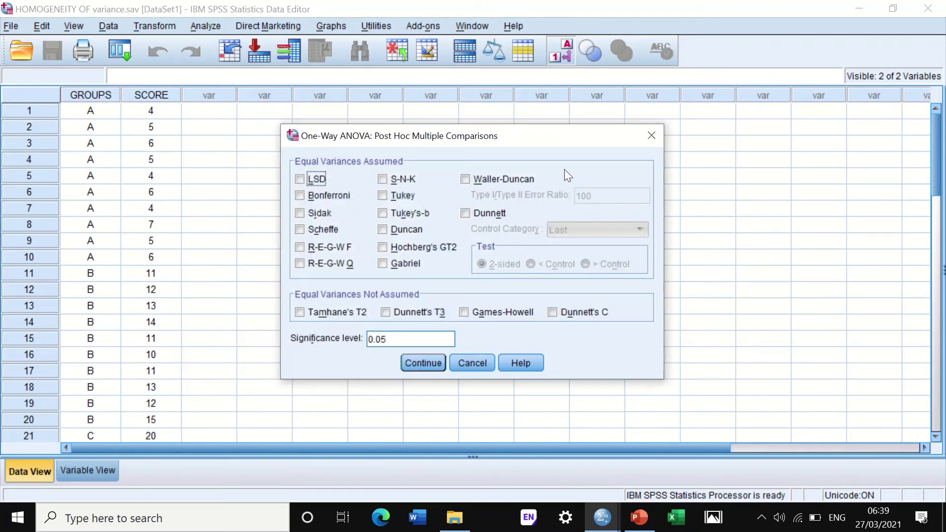
click(656, 133)
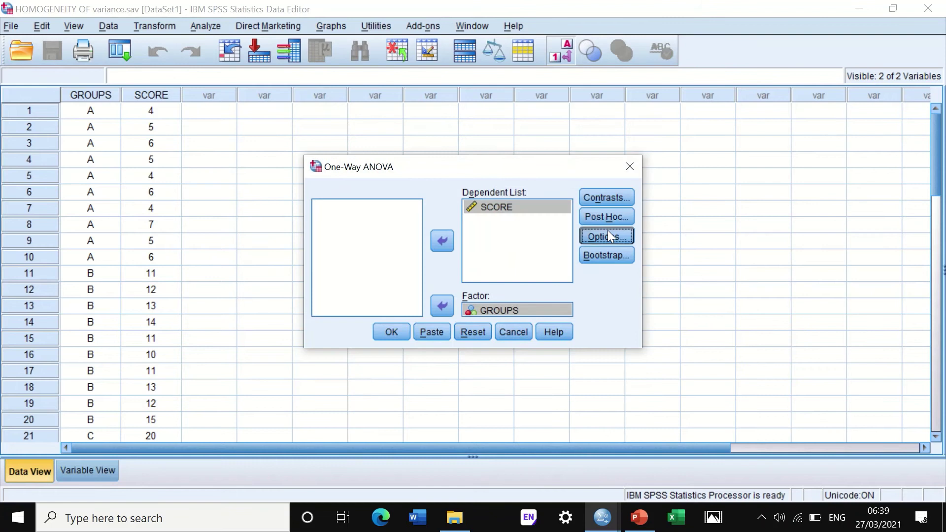
click(607, 235)
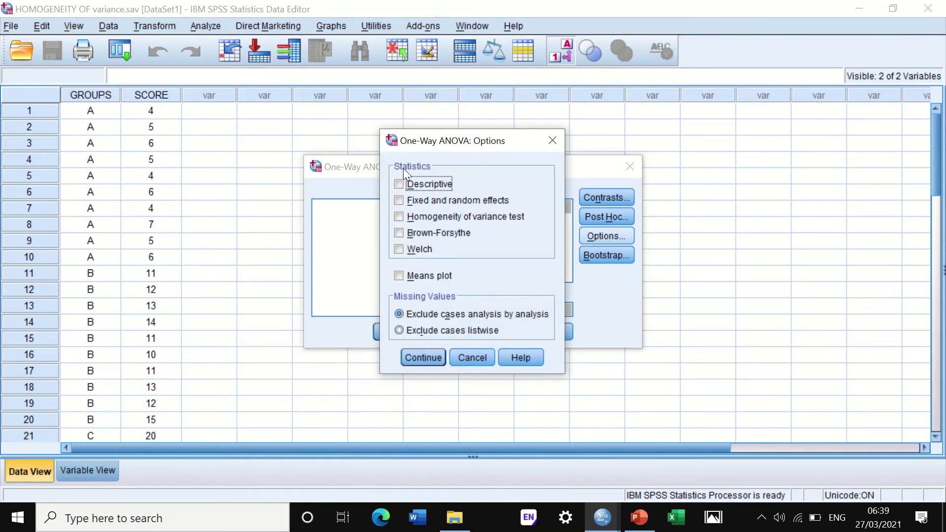
click(399, 216)
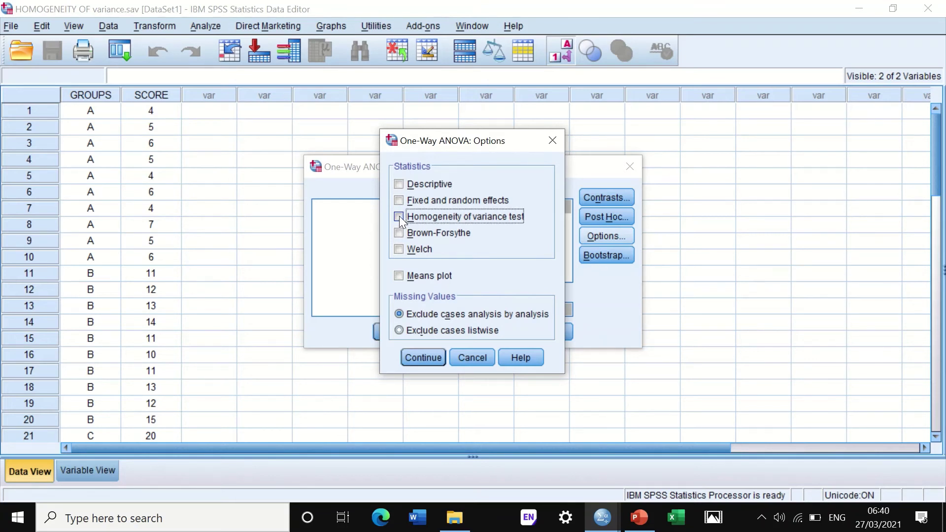
click(412, 357)
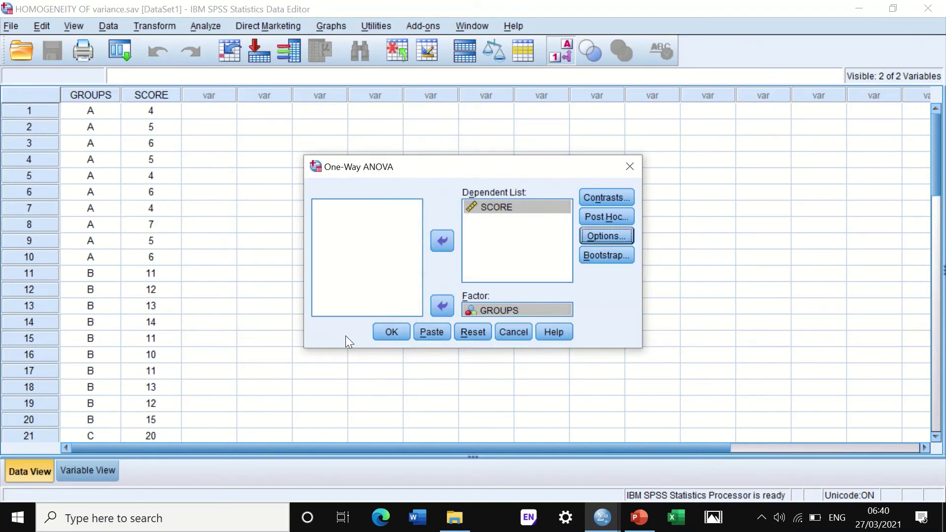
click(389, 332)
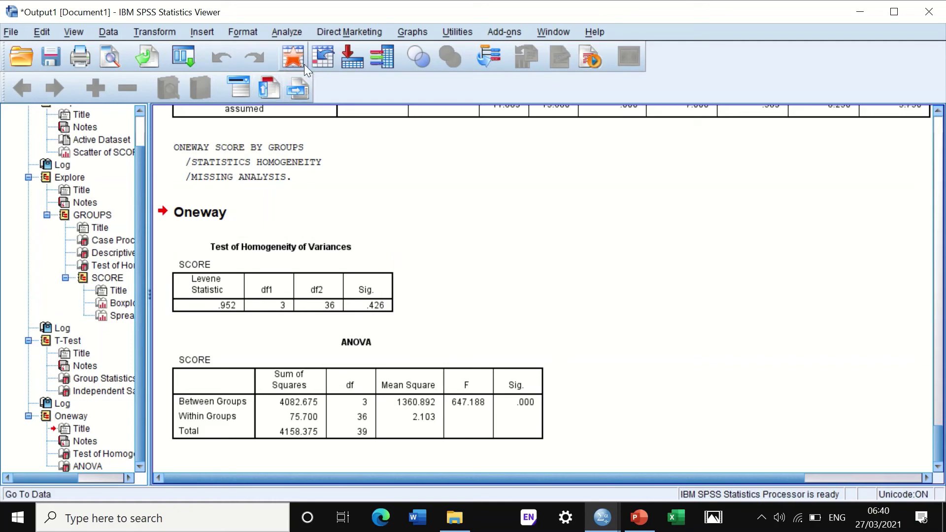
Return to the Data Editor and open Univariate with SCORE as dependent and GROUPS as fixed factor
mouse_move(602, 518)
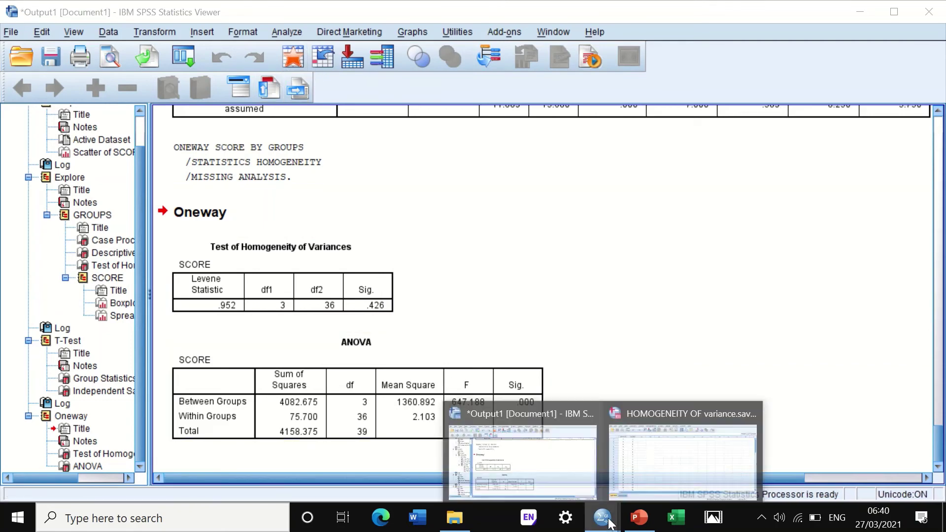
click(684, 456)
click(204, 25)
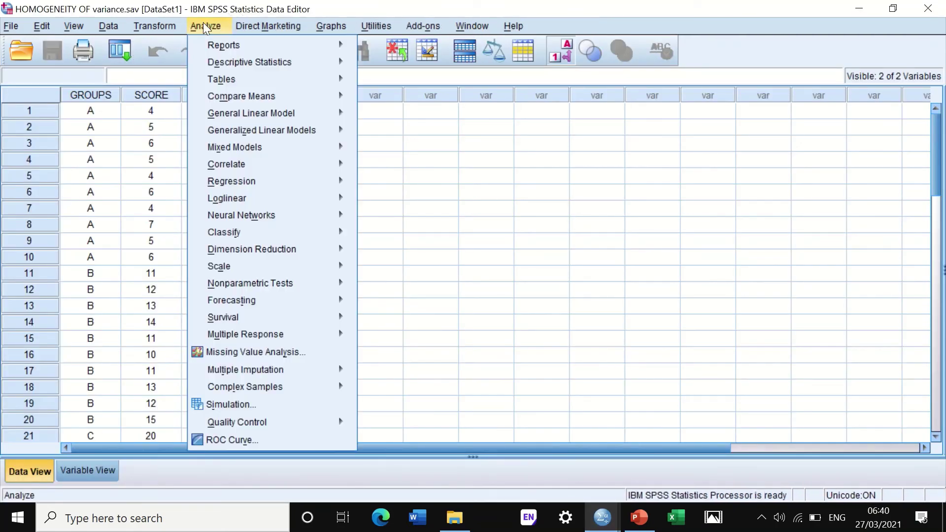
mouse_move(212, 51)
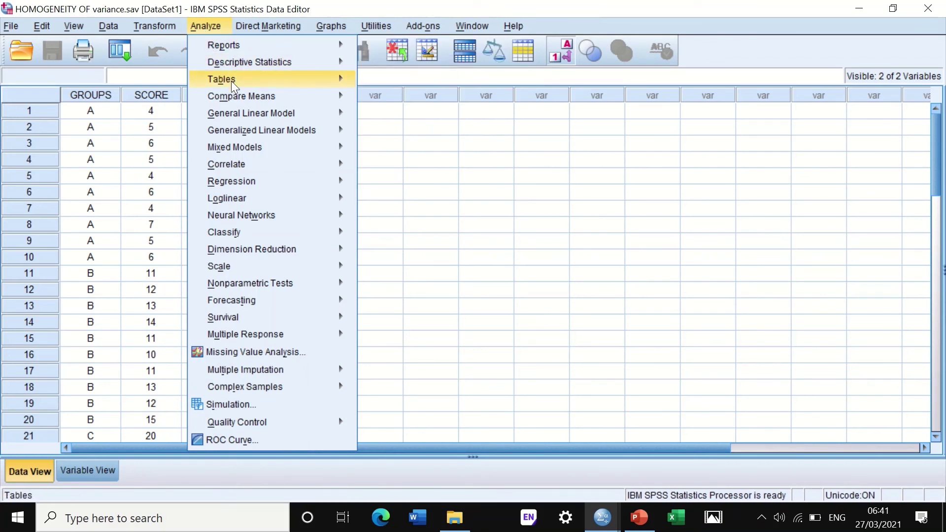
mouse_move(244, 117)
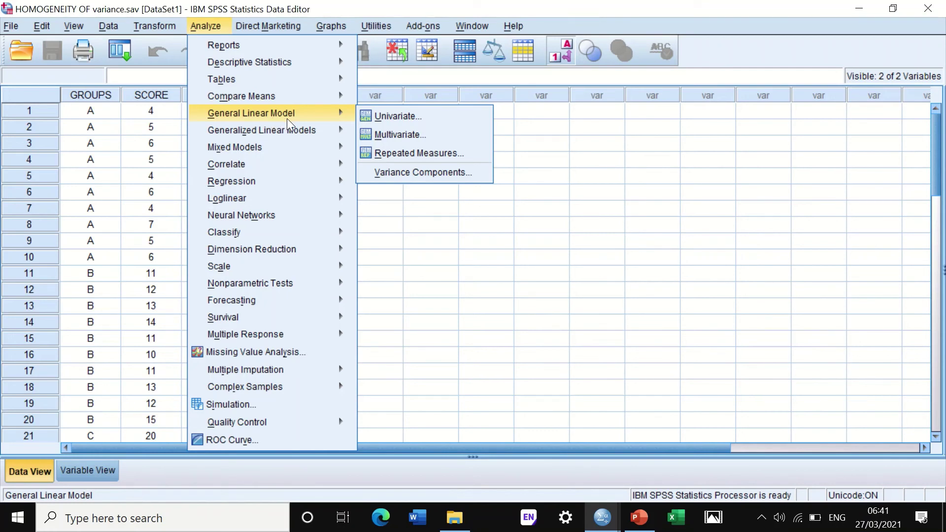
click(405, 116)
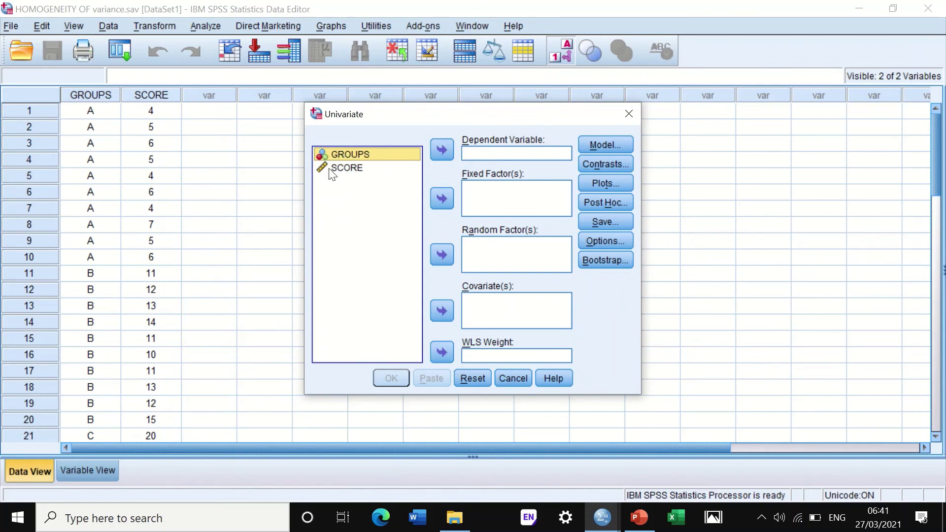
click(345, 168)
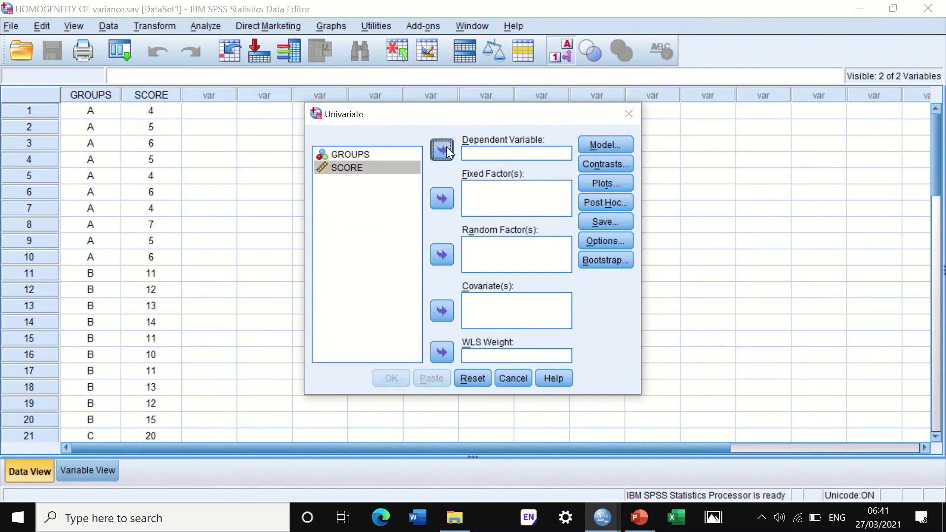
click(442, 150)
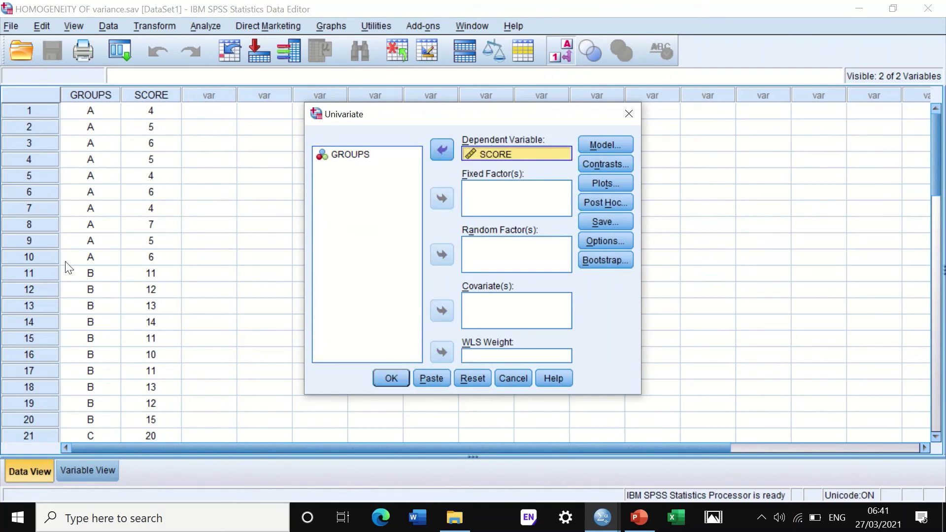
click(345, 156)
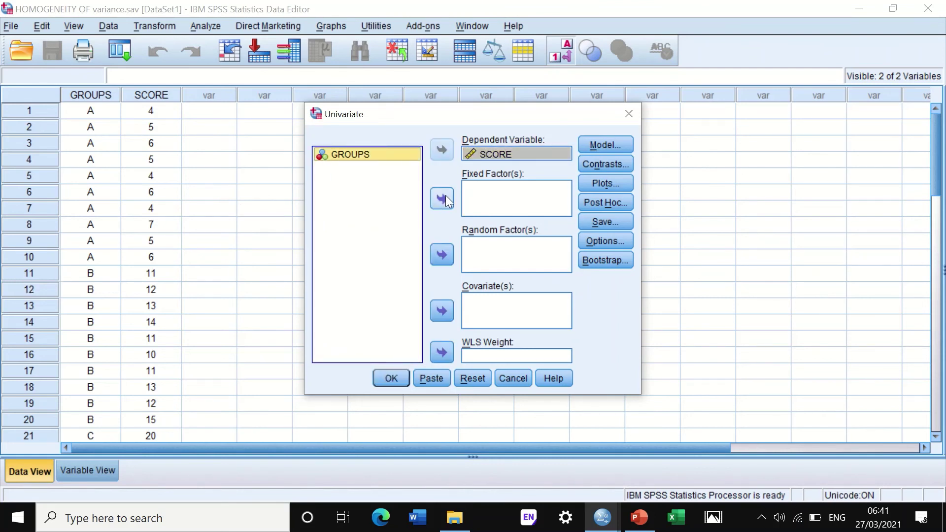
click(445, 199)
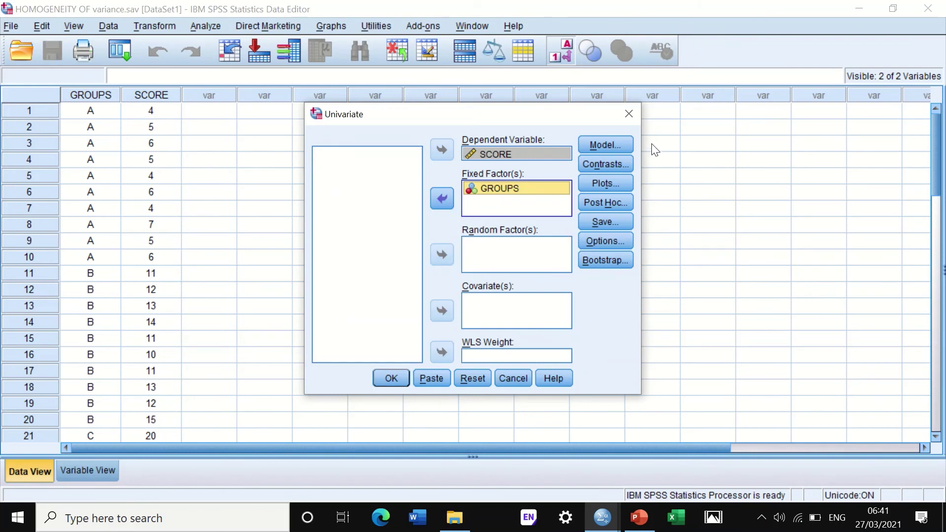
Keep Model, Contrasts, Plots and Post Hoc at defaults, and tick Homogeneity tests under Options
click(611, 143)
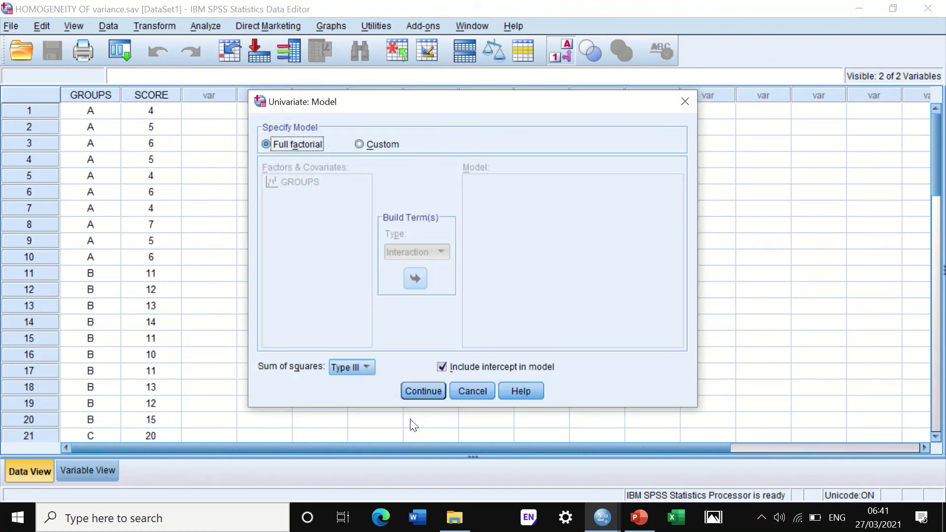
click(436, 395)
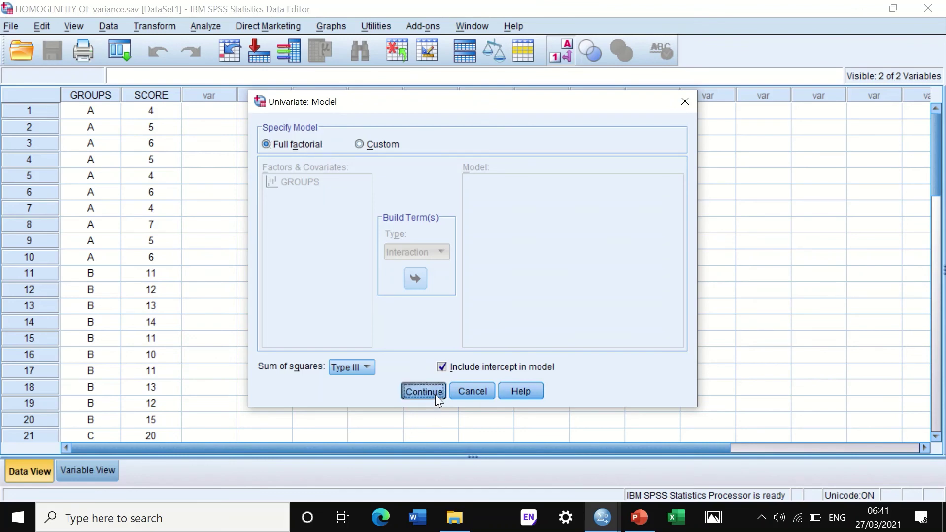
click(596, 165)
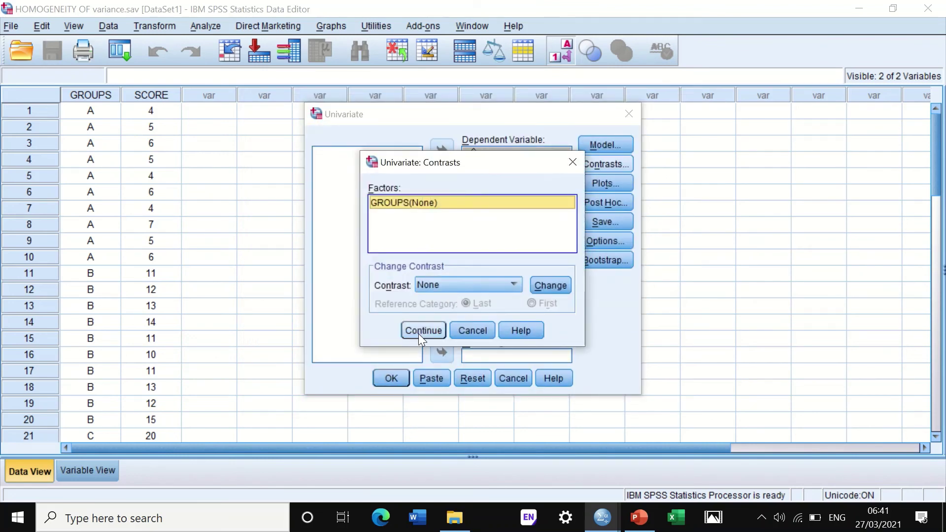
click(418, 331)
click(604, 179)
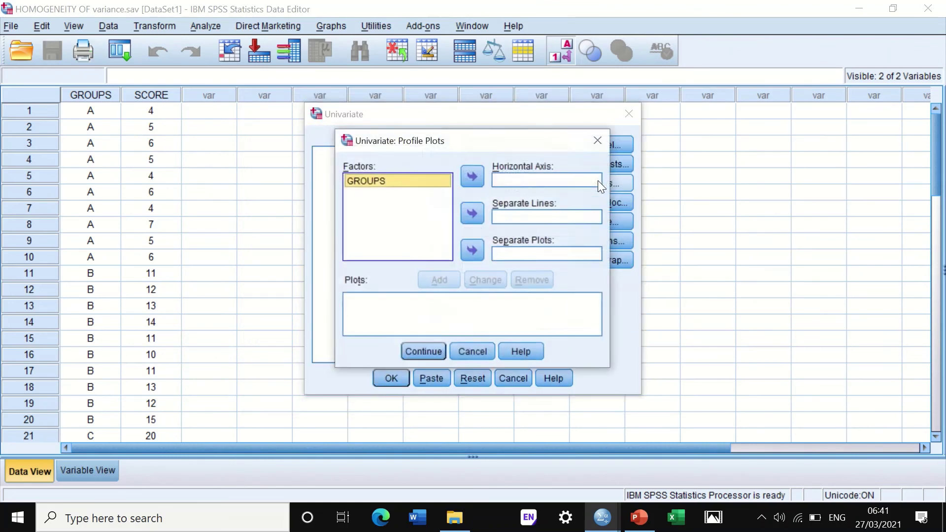
click(421, 353)
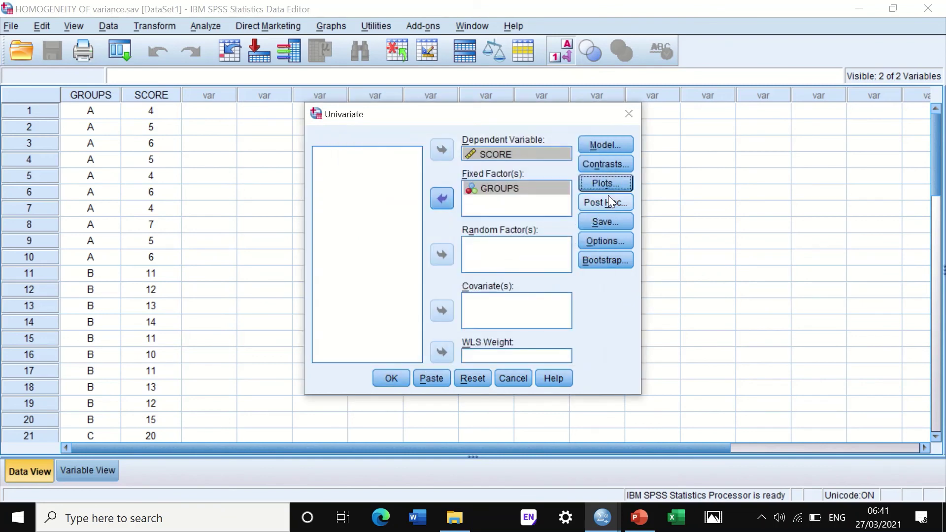
click(606, 203)
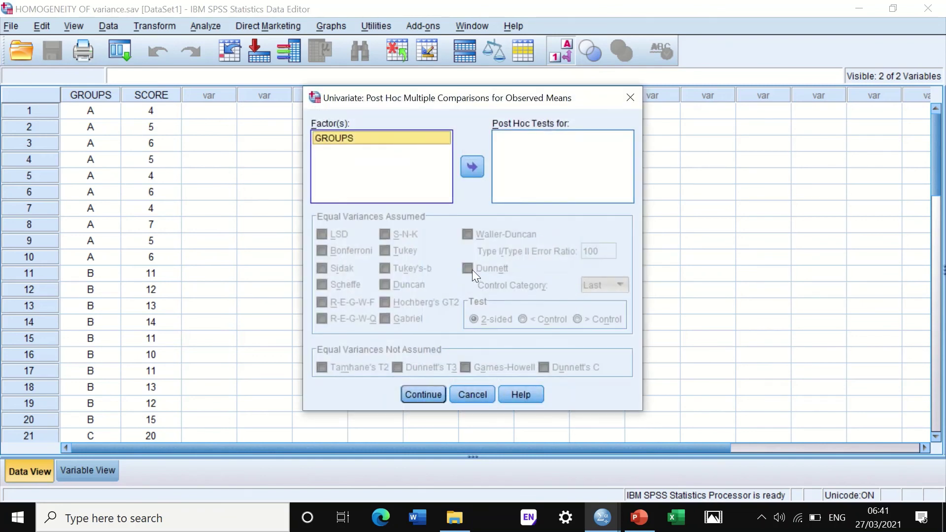
click(629, 101)
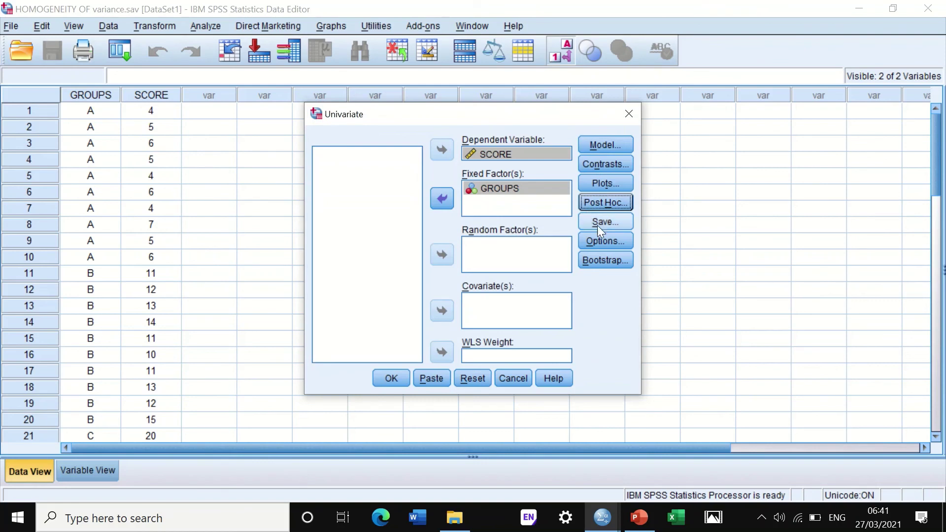
click(611, 240)
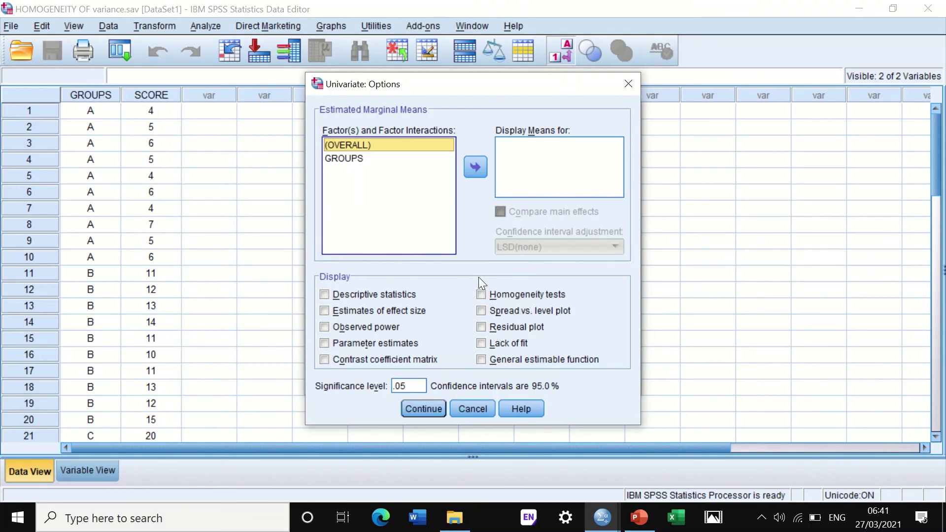
click(482, 295)
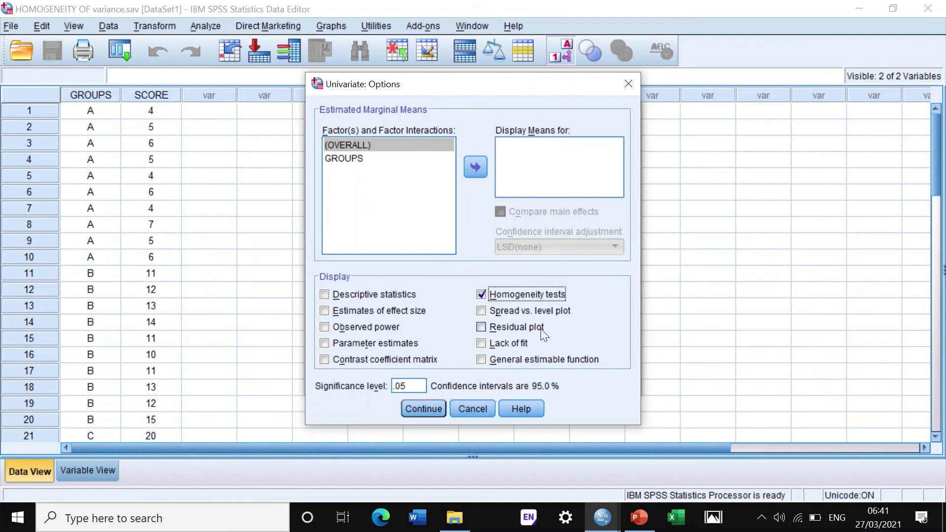
click(424, 409)
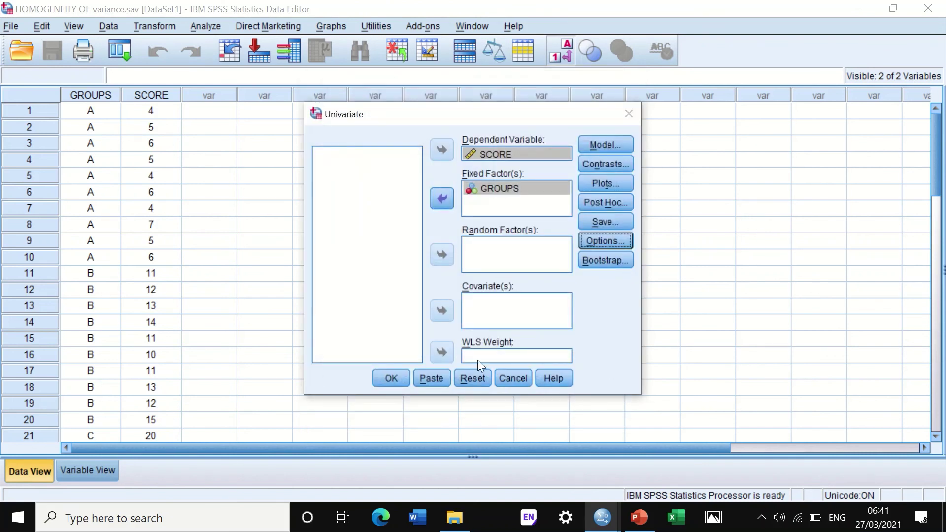
Run the Univariate analysis of SCORE by GROUPS to produce Levene's test (F .952, Sig .426)
click(391, 379)
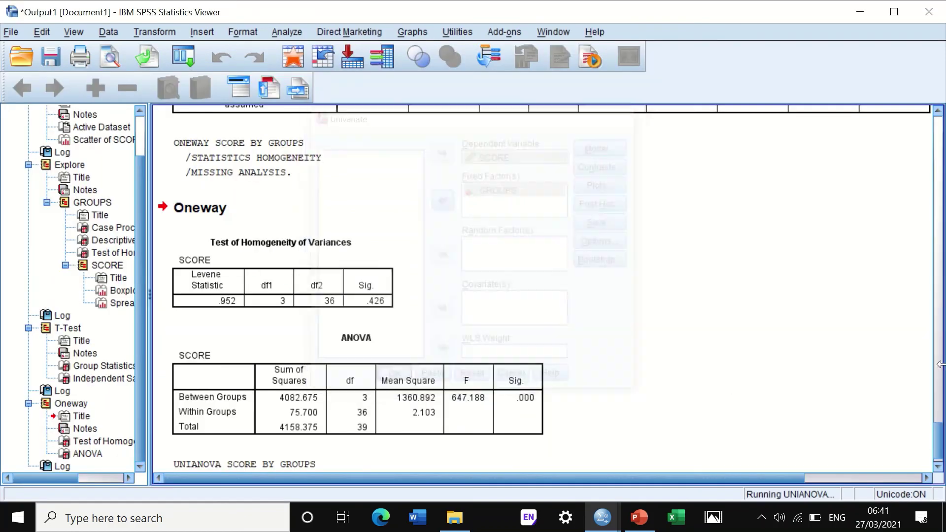